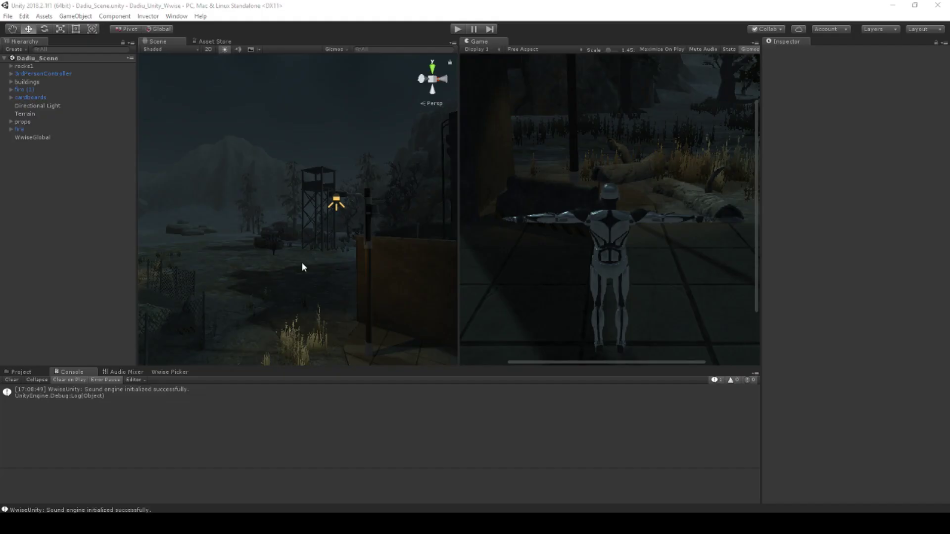
Step: Select the fire (1) barrel in the Scene view
right_click_drag(275, 303, 318, 249)
left_click(318, 248)
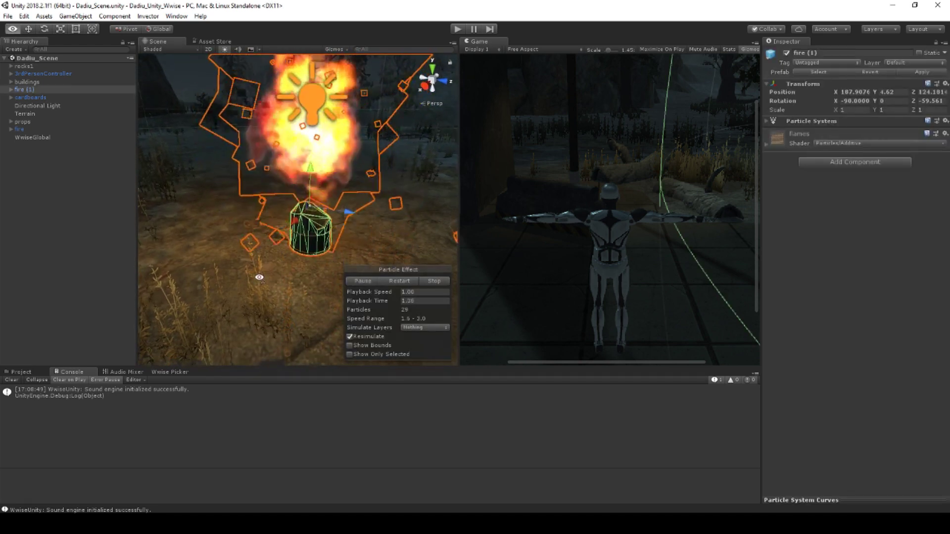
right_click_drag(261, 278, 276, 275)
left_click(287, 304)
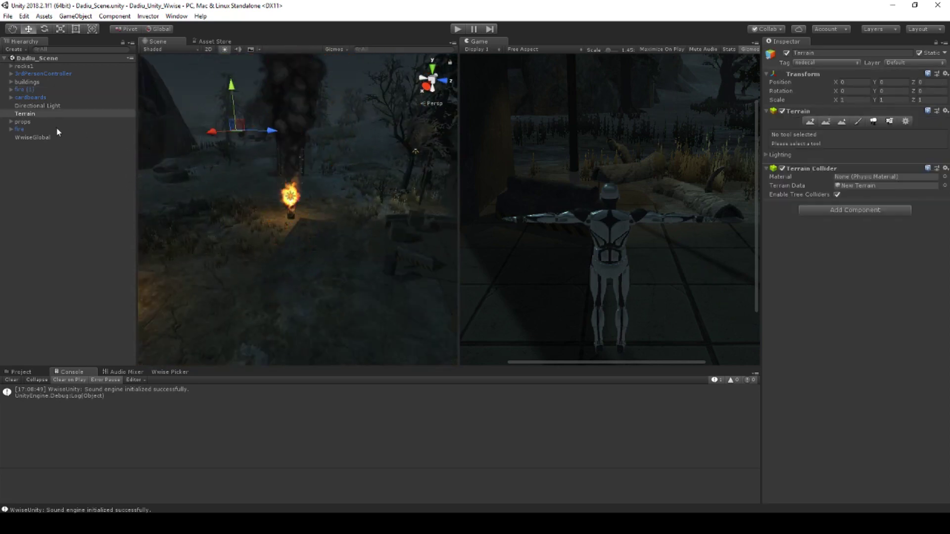
left_click(296, 204)
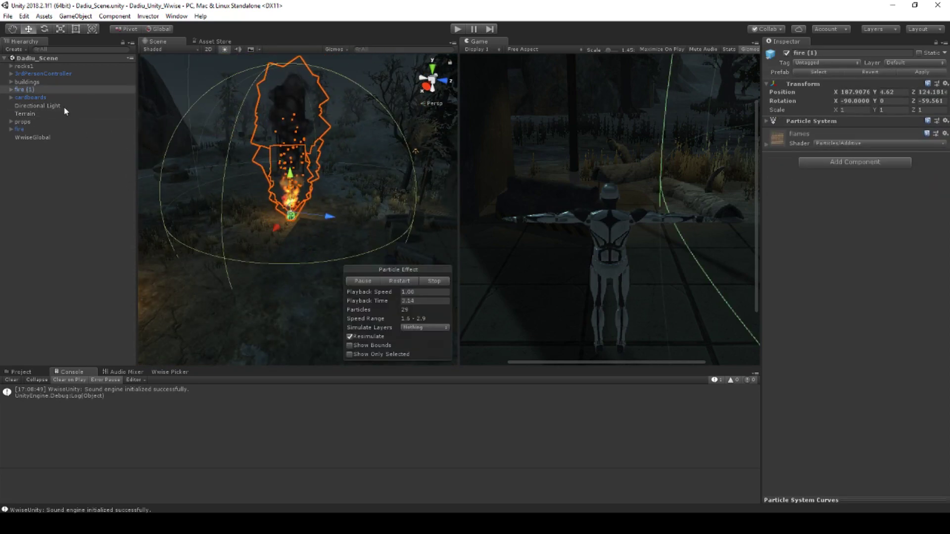
Step: Inspect the fire barrel's WwAudioEmitter child, then show the Assets/AudioTools project folder
left_click(10, 90)
left_click(56, 136)
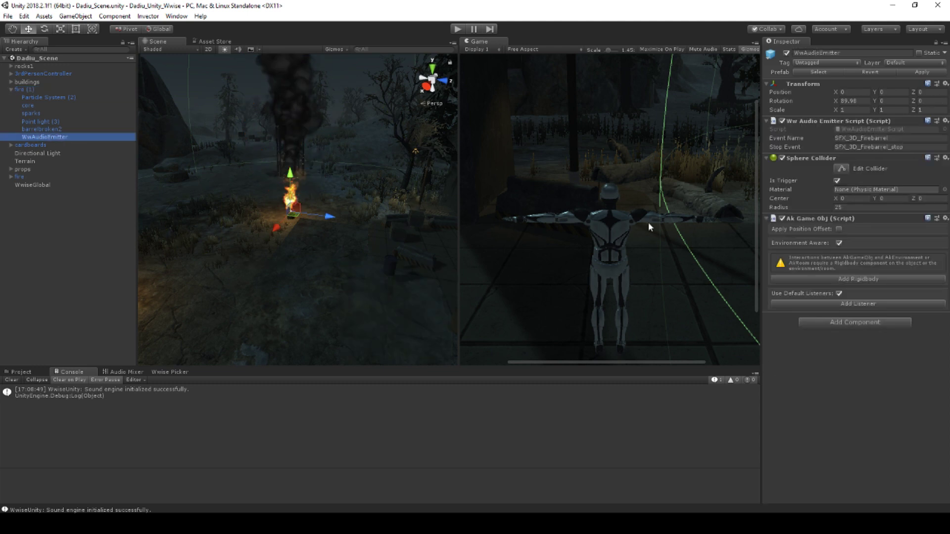
right_click_drag(341, 256, 335, 282)
left_click(51, 137)
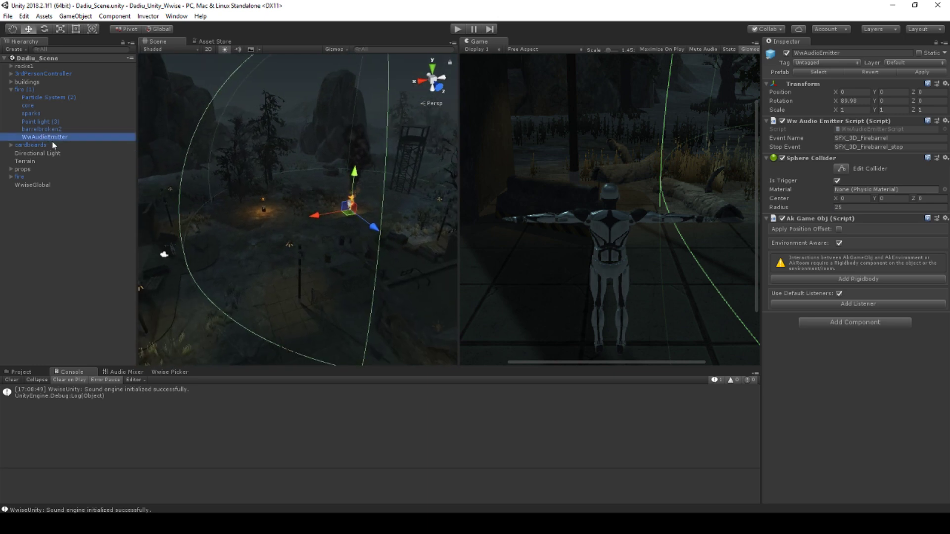
left_click(32, 372)
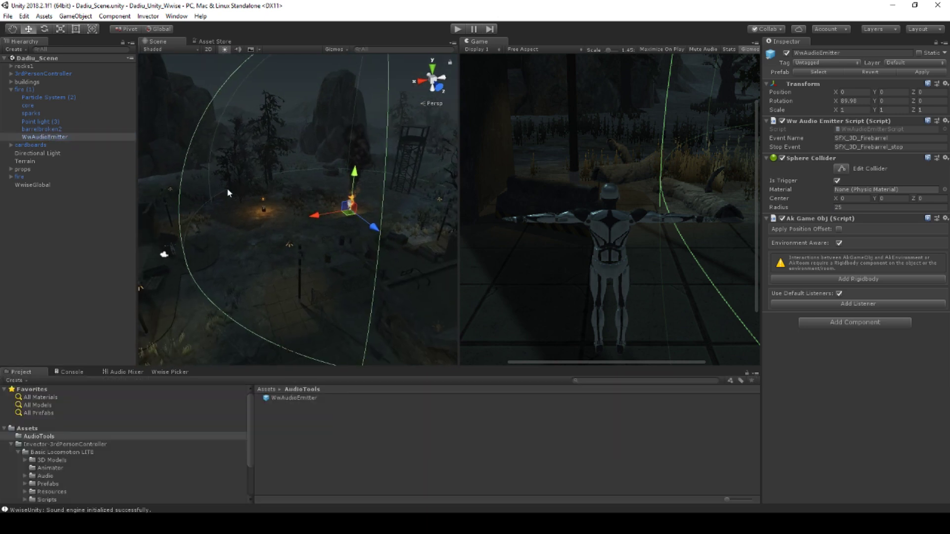
Step: Fly to the lightpole, select its Spotlight child in the Hierarchy, and frame it
right_click_drag(248, 202, 320, 258)
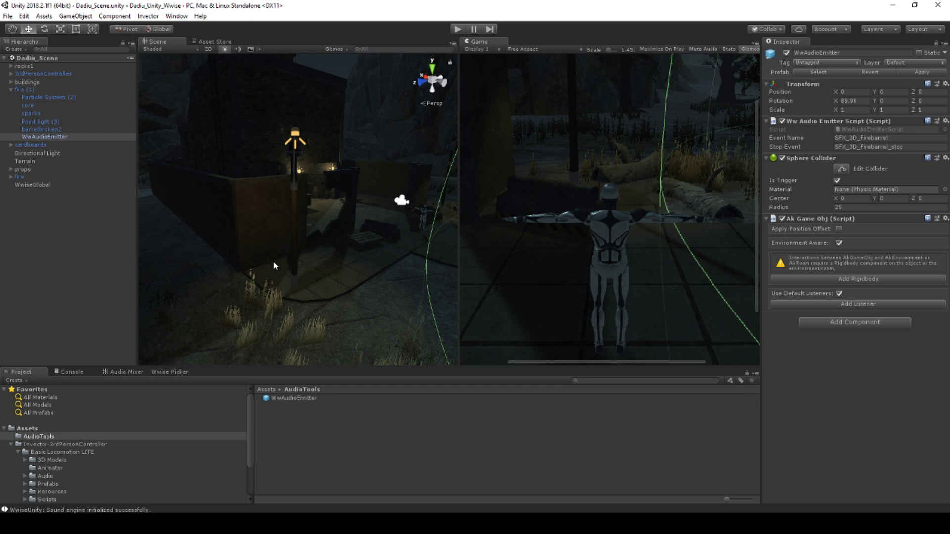
right_click_drag(317, 228, 250, 206)
left_click(250, 206)
scroll(32, 295, "down", 2)
left_click(16, 331)
left_click(39, 330)
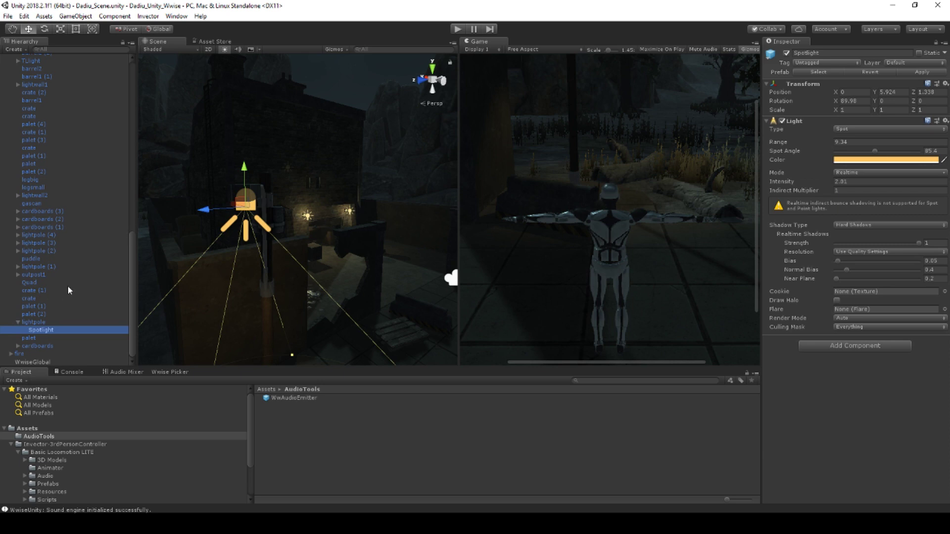
key("f")
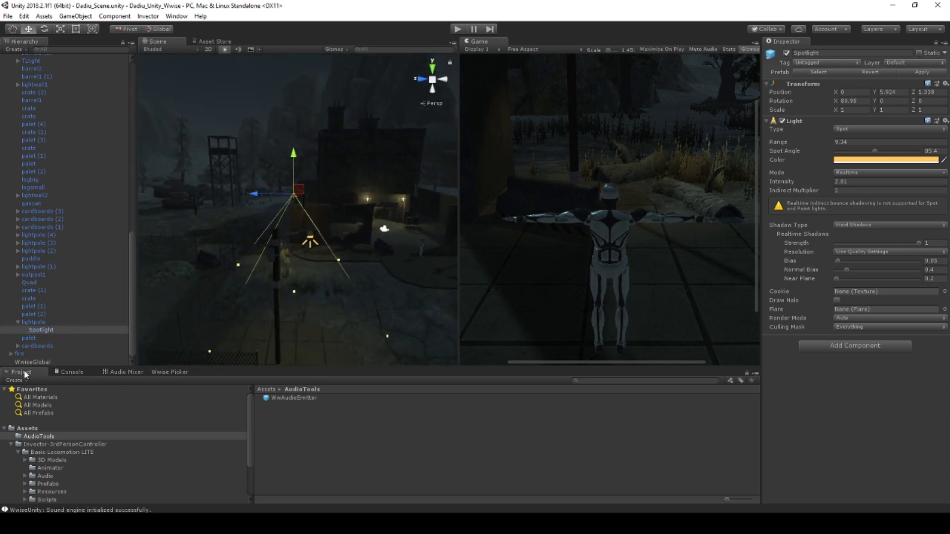
Step: Drop the WwAudioEmitter prefab under the Spotlight and select the new emitter
left_click(39, 438)
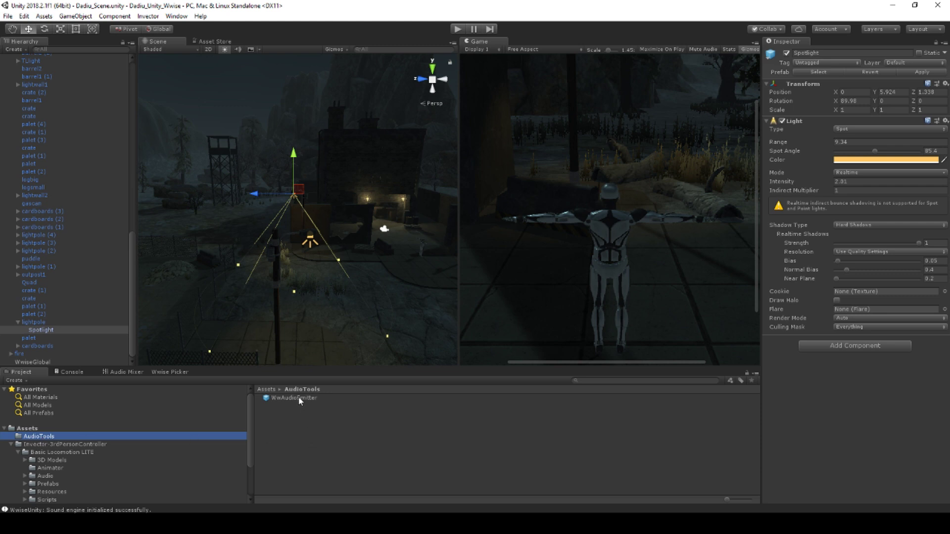
left_click_drag(298, 397, 49, 333)
left_click(43, 330)
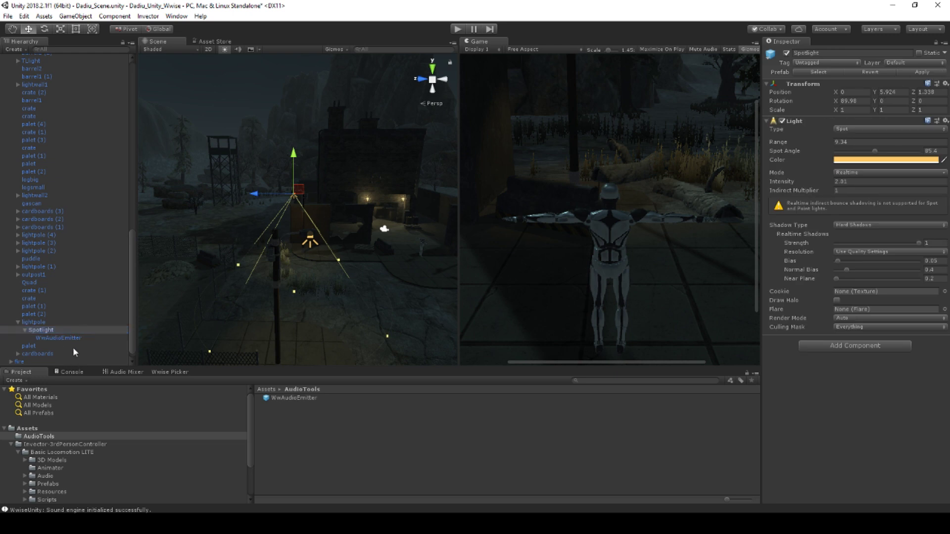
left_click(66, 338)
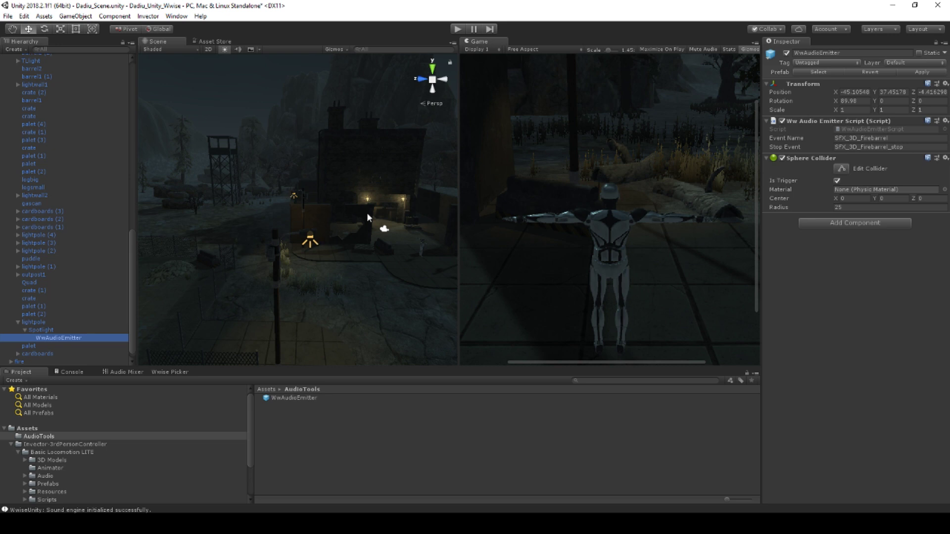
right_click_drag(318, 277, 341, 297)
double_click(59, 339)
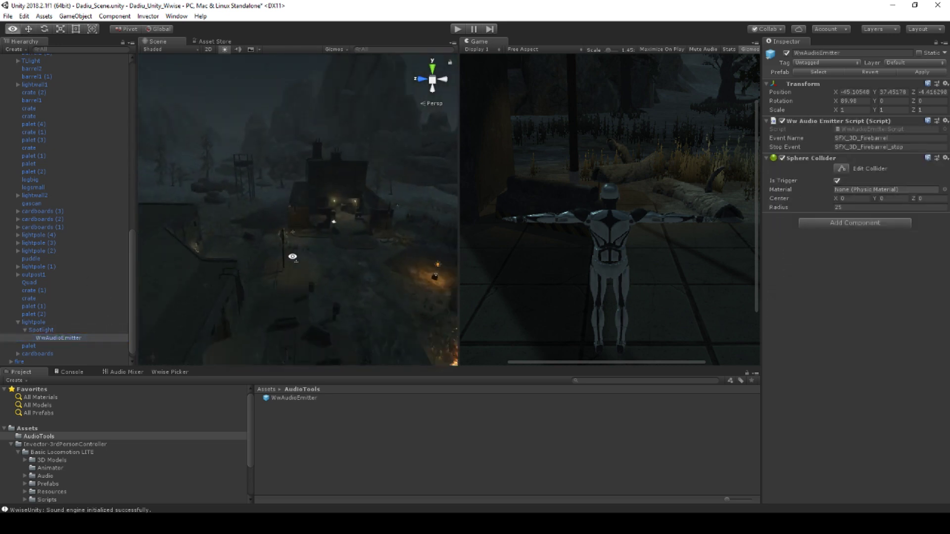
right_click_drag(329, 221, 293, 257)
Step: Set the emitter's Transform Position to X 0, Y 0, Z 0
left_click(851, 93)
type("0")
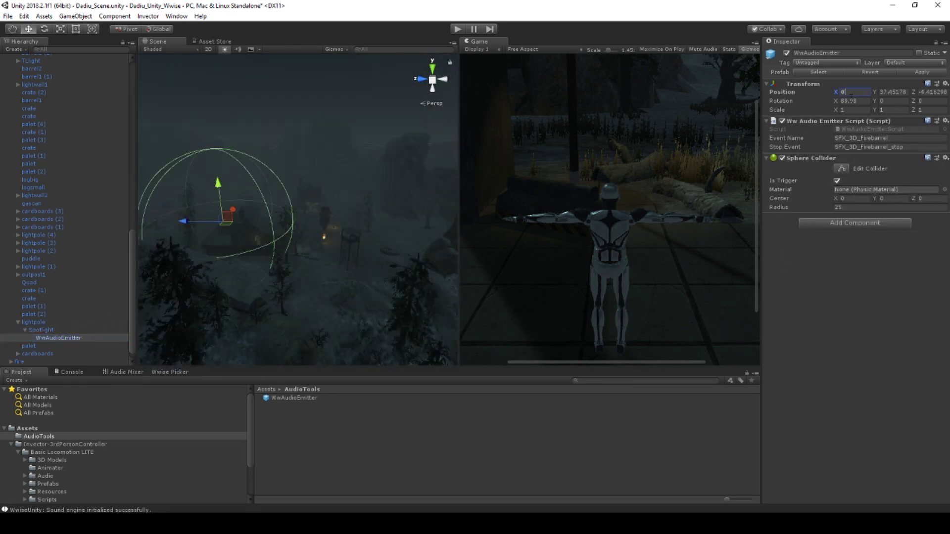
key("Tab")
type("0")
key("Tab")
type("0")
left_click_drag(299, 250, 216, 251, "alt")
right_click_drag(216, 252, 291, 204)
scroll(297, 230, "up", 5)
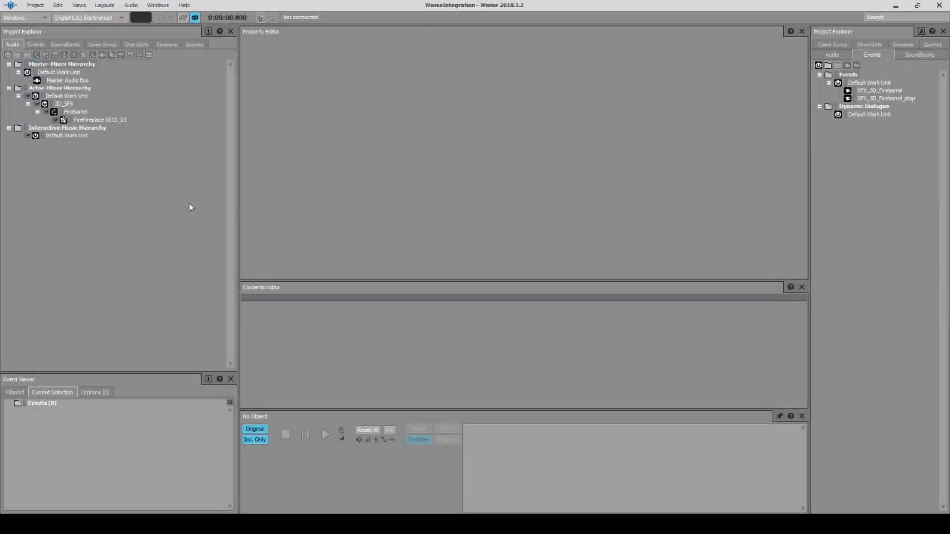
Step: Create a child actor-mixer named Spotlight under the 3D_SFX work unit
left_click(370, 194)
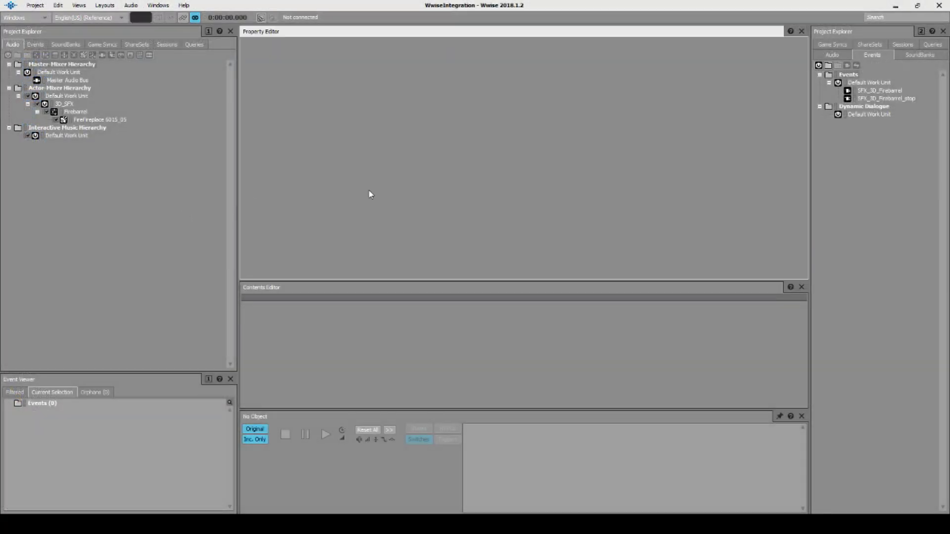
left_click(77, 112)
right_click(68, 105)
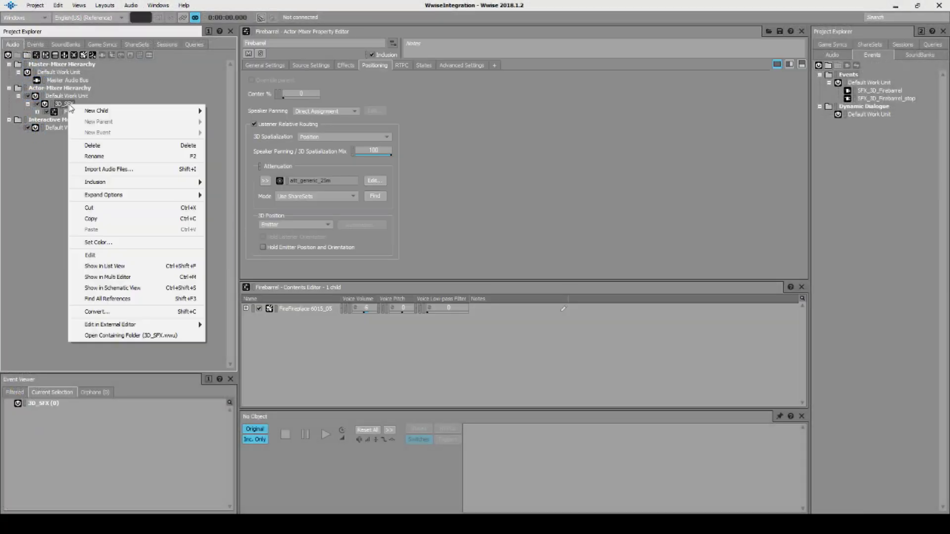
mouse_move(139, 110)
left_click(234, 133)
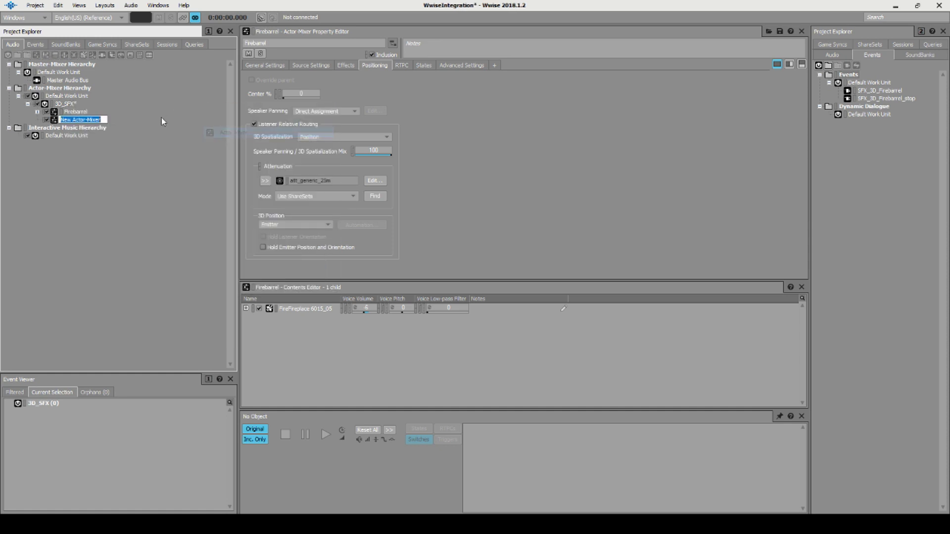
type("Spotlight")
key("Return")
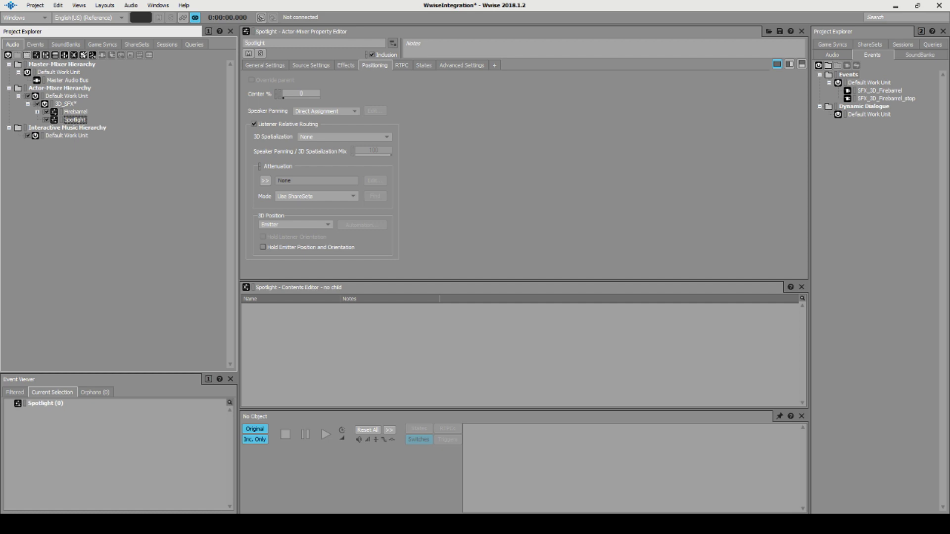
Step: Drag Streetlight.wav from File Explorer onto the Spotlight actor-mixer
key("alt+Tab")
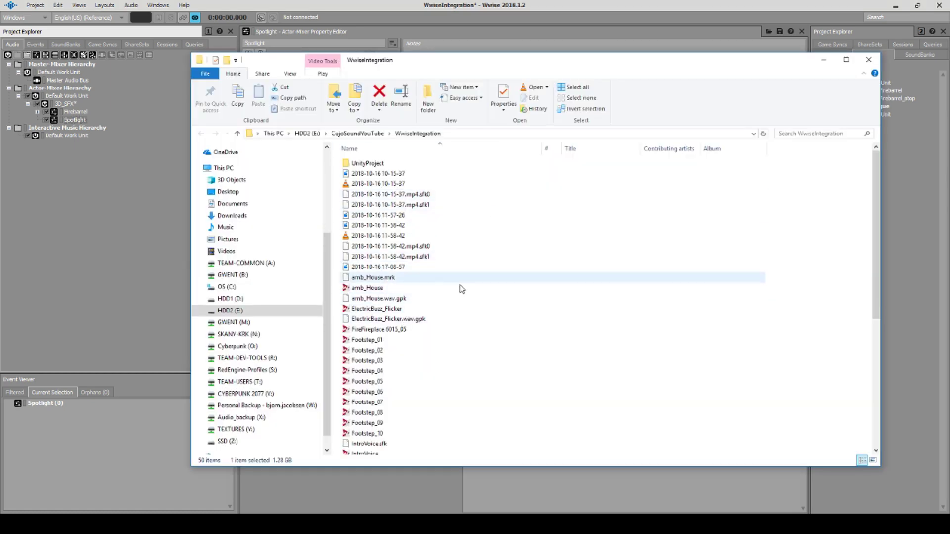
scroll(457, 296, "down", 7)
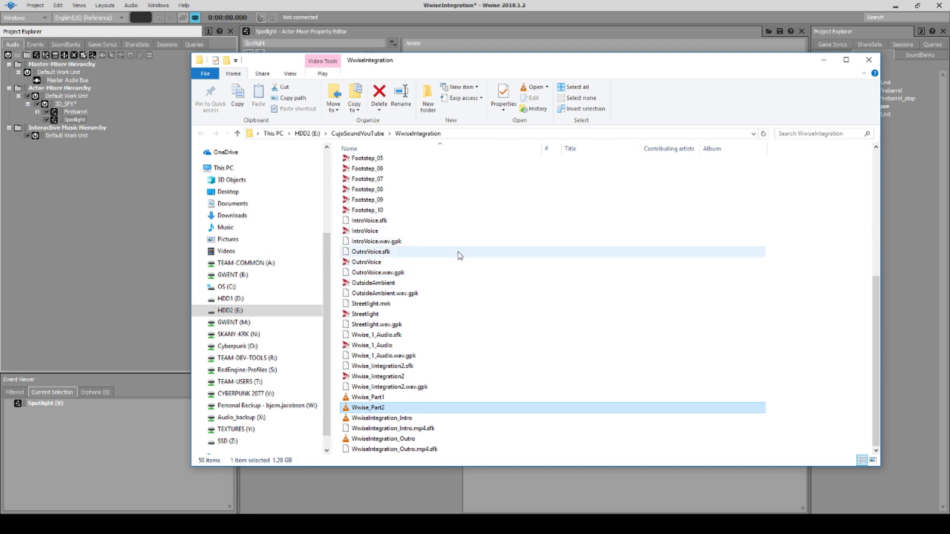
left_click_drag(362, 316, 86, 124)
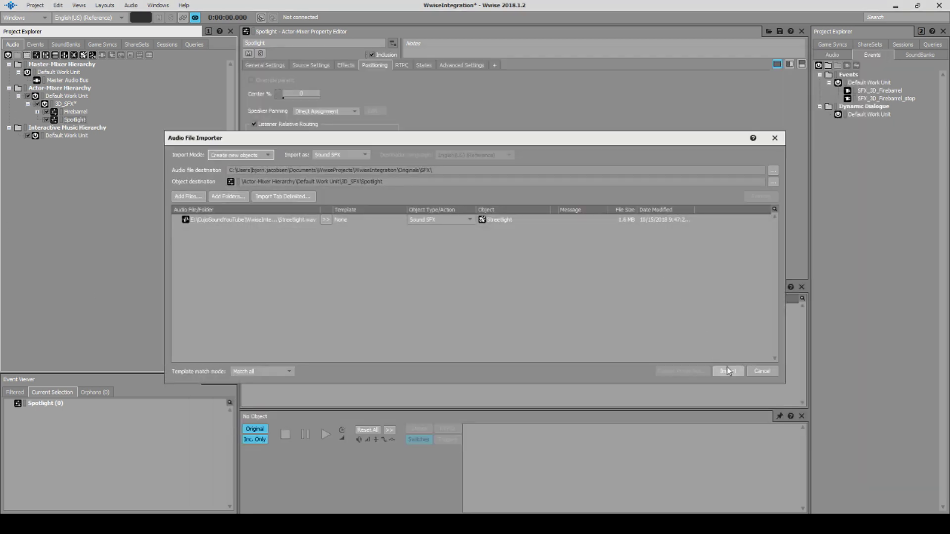
Step: Import Streetlight.wav and select the new Streetlight sound under Spotlight
left_click(728, 371)
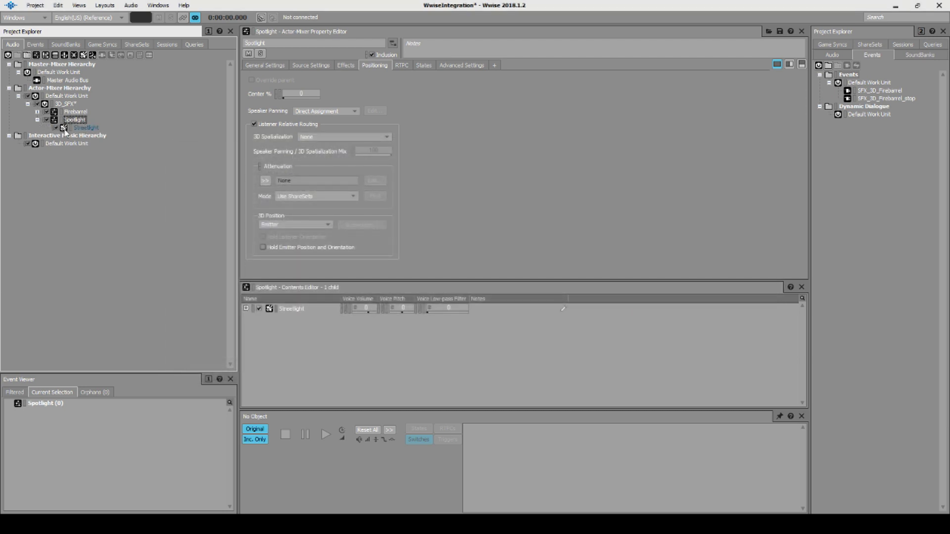
left_click(94, 128)
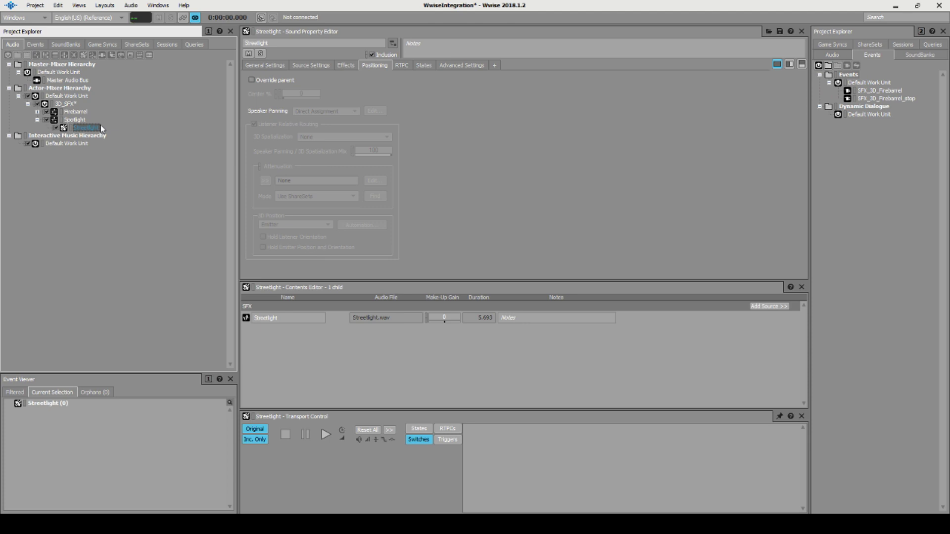
Step: Create an empty event named SFX_3D_Streetlight in the Default Work Unit
right_click(870, 87)
mouse_move(870, 91)
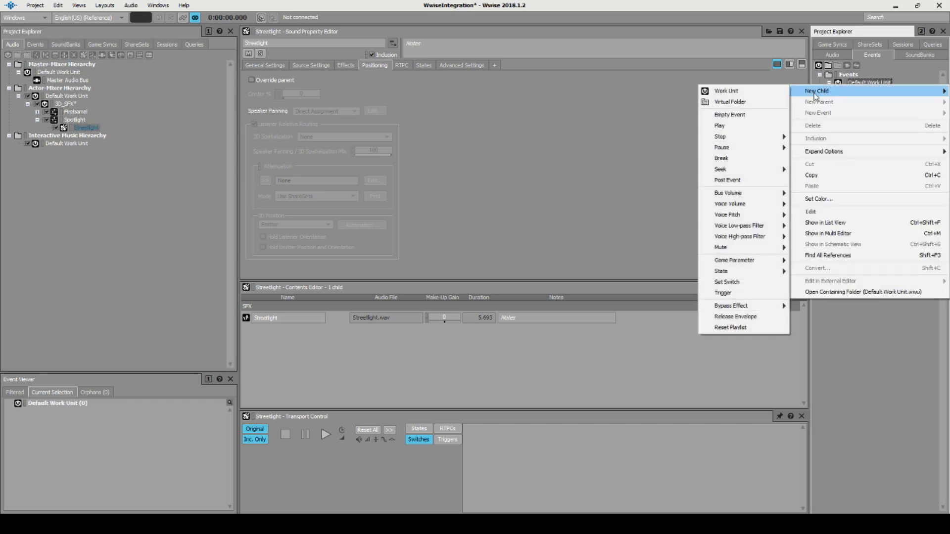
left_click(730, 115)
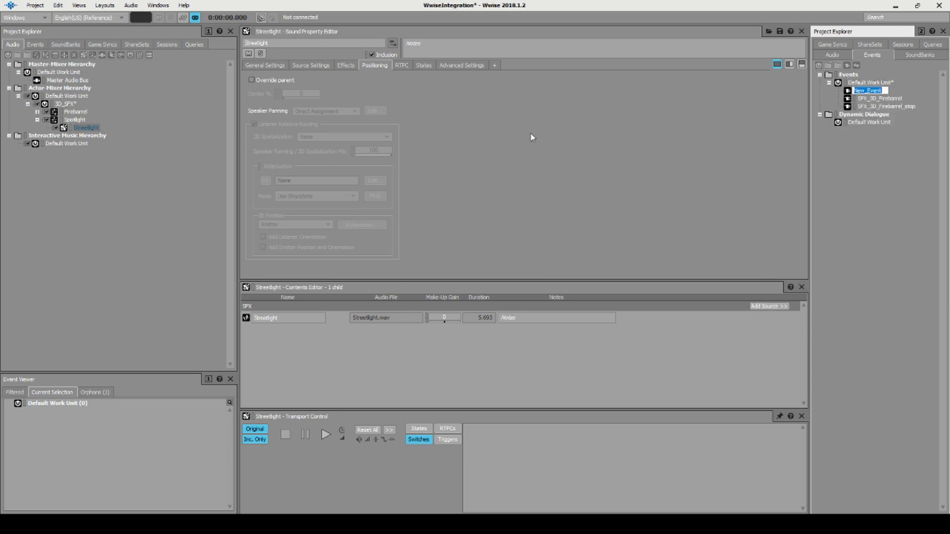
type("SFX_3D_Streetlight")
key("Return")
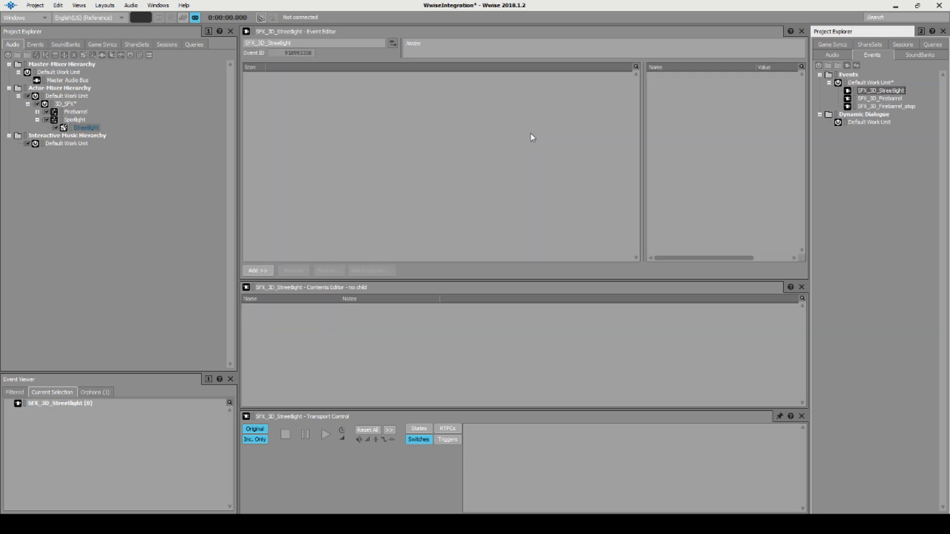
Step: Add a Play action targeting the Streetlight sound to SFX_3D_Streetlight
left_click(872, 85)
left_click(872, 91)
left_click(85, 130)
left_click_drag(84, 130, 374, 93)
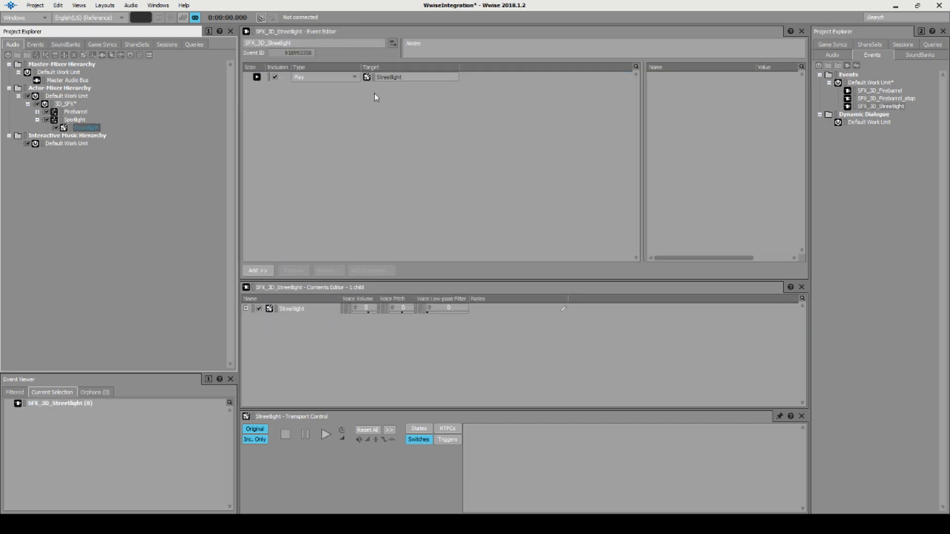
Step: Check the Streetlight sound's source waveform in the Source Editor, then close it
left_click(85, 127)
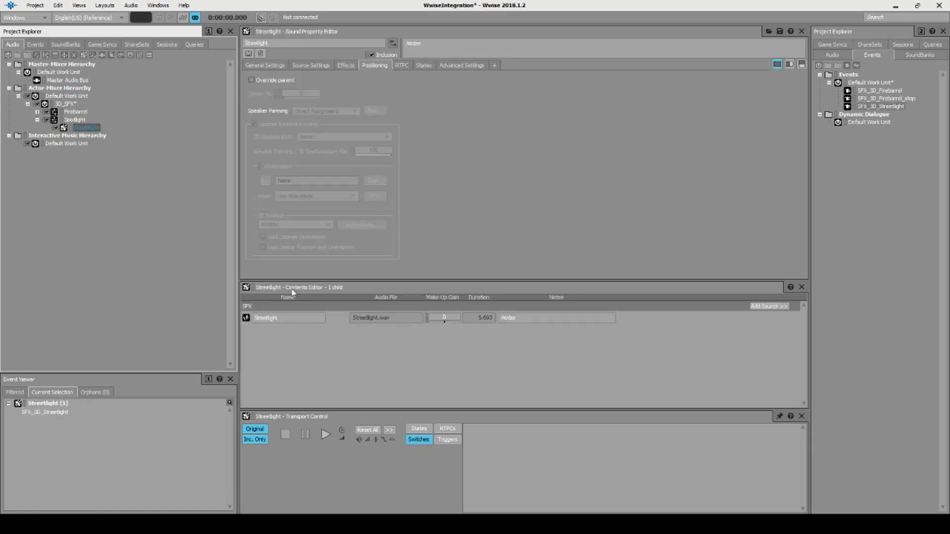
double_click(246, 318)
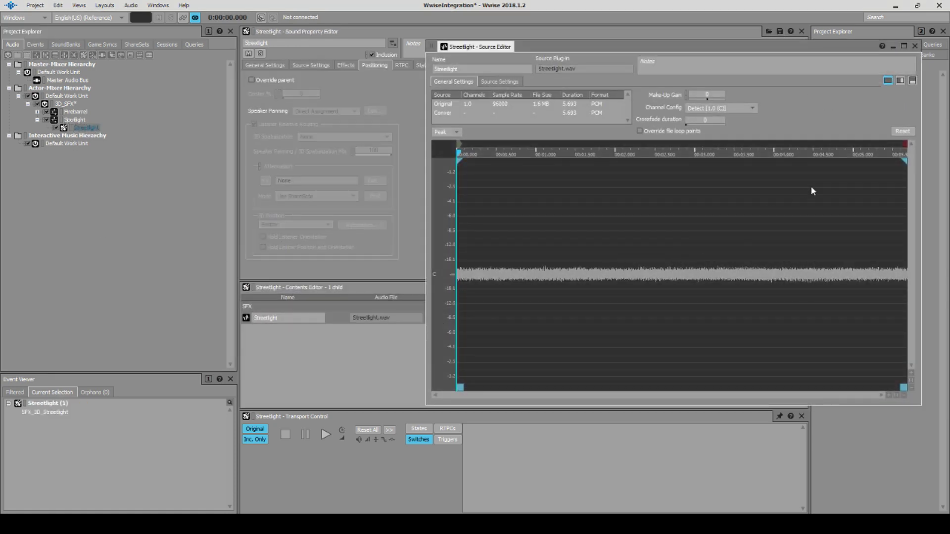
left_click(915, 46)
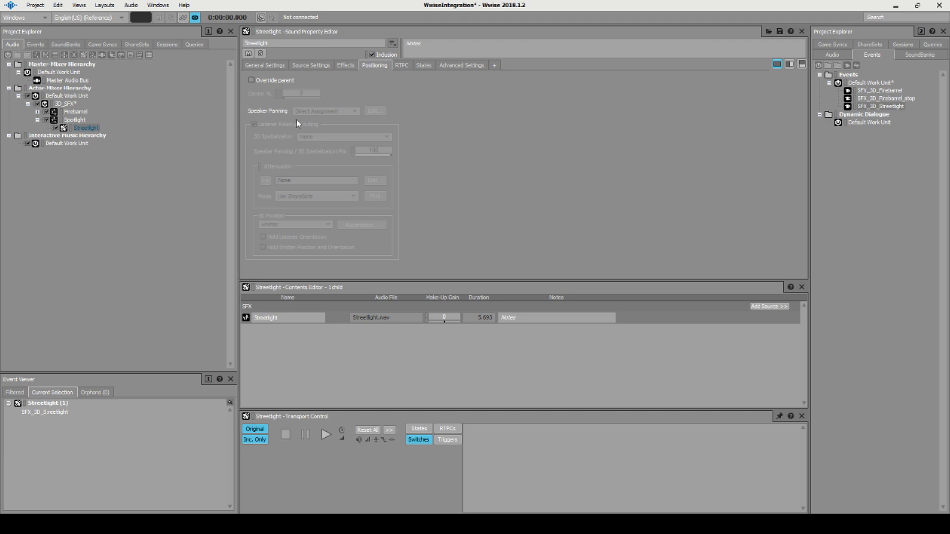
Step: Check Override parent, set 3D Spatialization to Position, and assign att_generic_25m attenuation
left_click(85, 127)
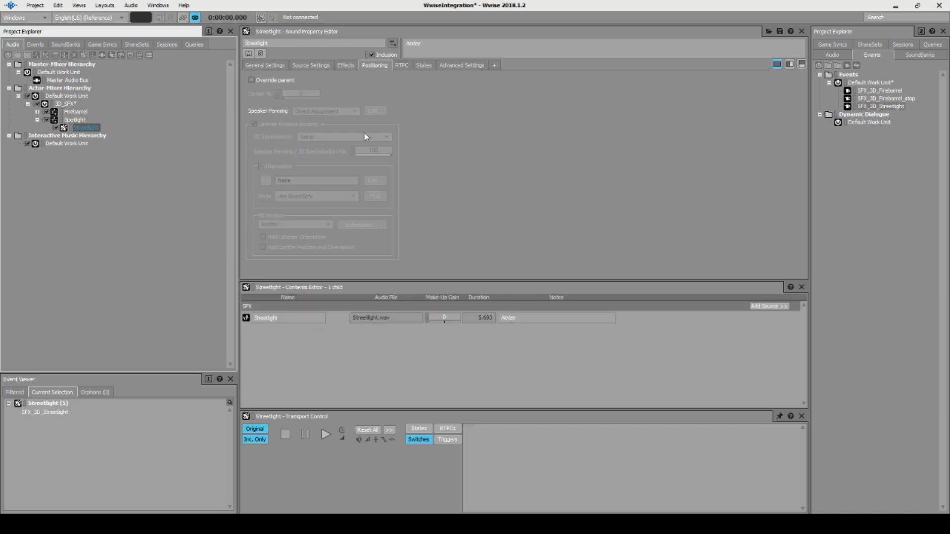
left_click(271, 83)
left_click(321, 137)
left_click(316, 148)
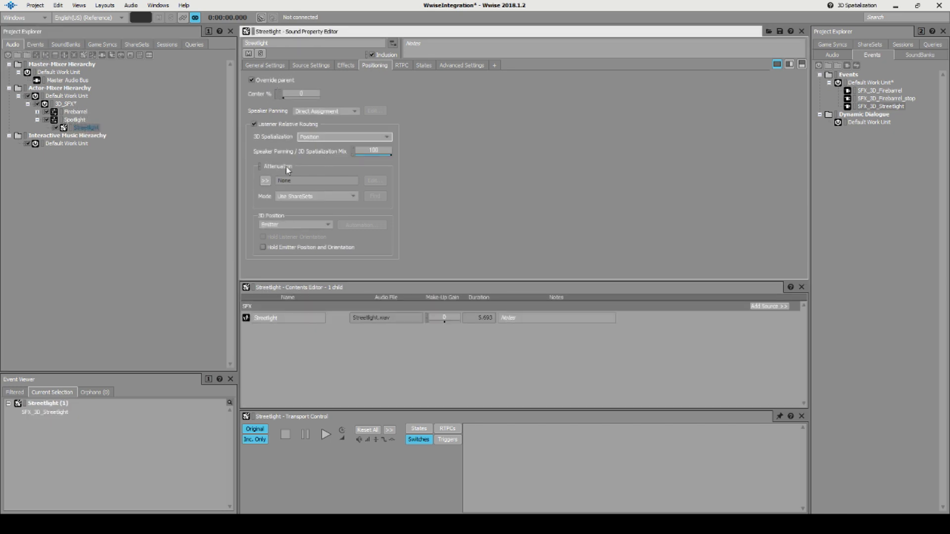
left_click(265, 180)
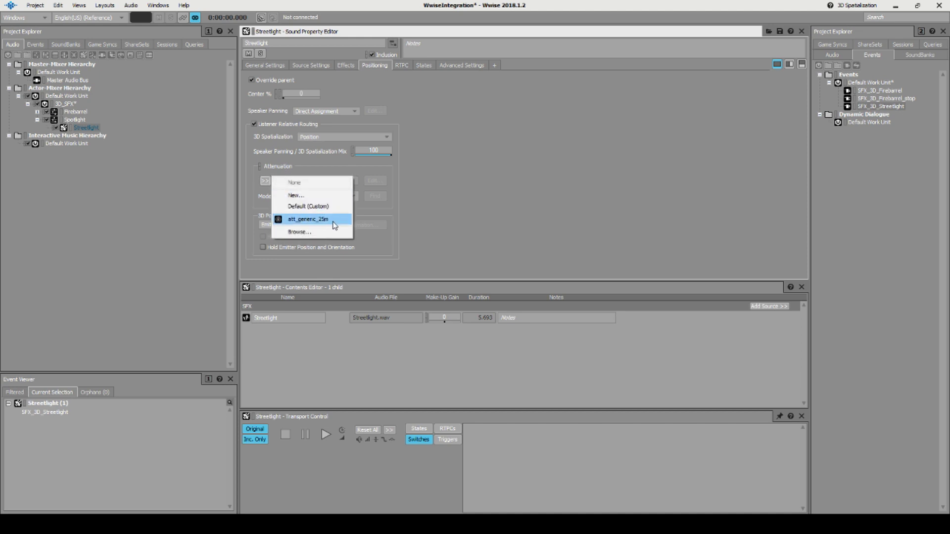
left_click(405, 191)
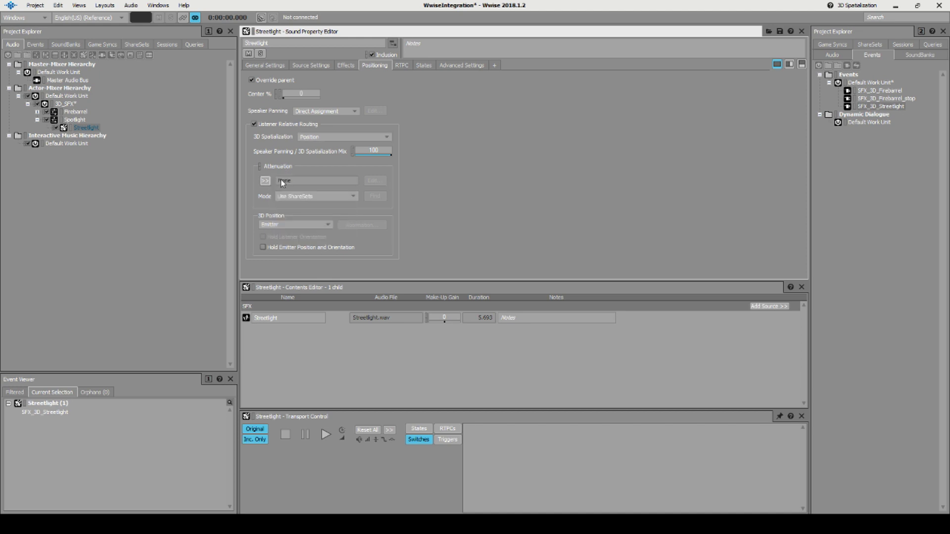
left_click(265, 180)
left_click(265, 180)
left_click(287, 218)
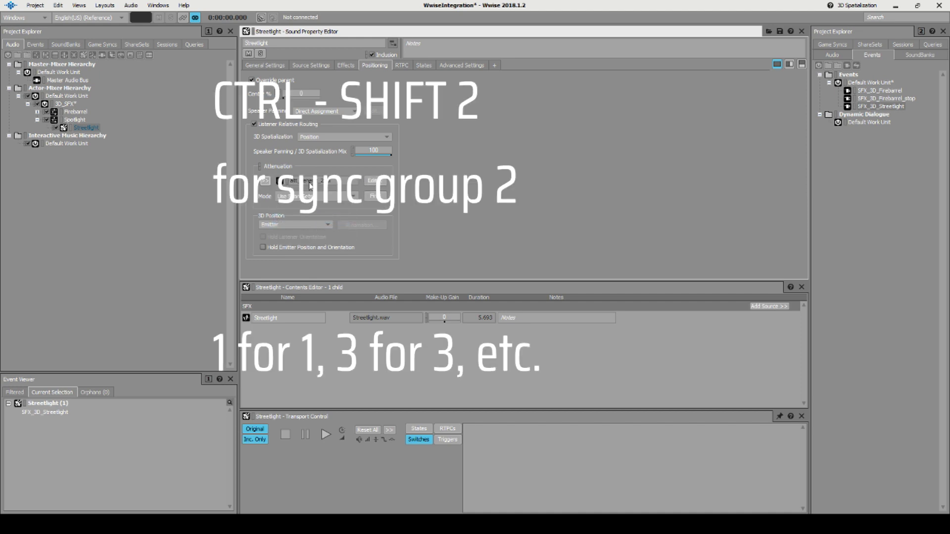
Step: Duplicate att_generic_25m in the ShareSets and rename the copy att_generic_10m
right_click(310, 186)
mouse_move(381, 258)
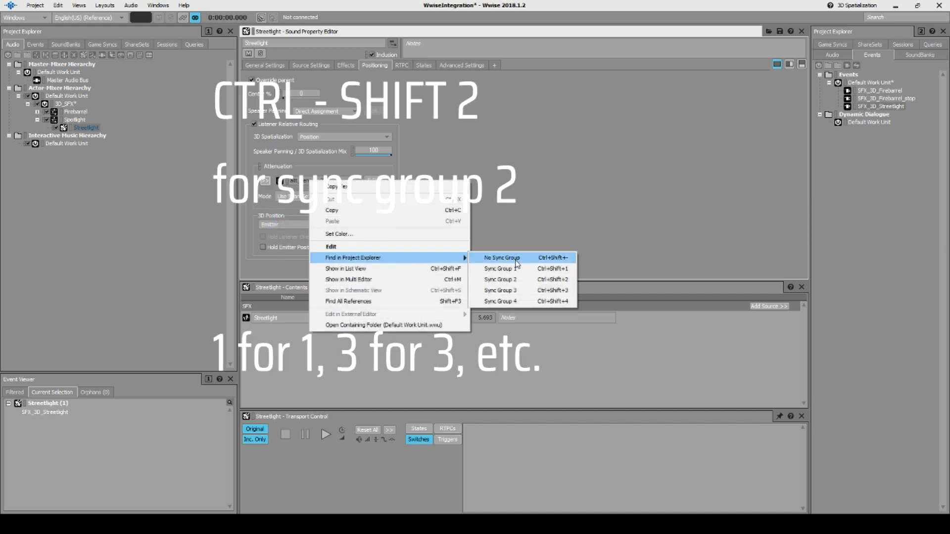
left_click(517, 282)
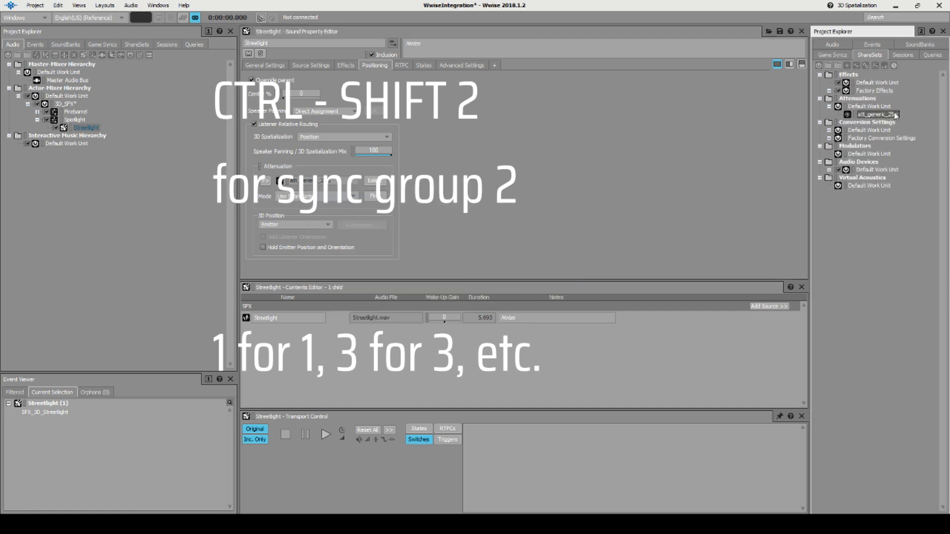
key("ctrl+d")
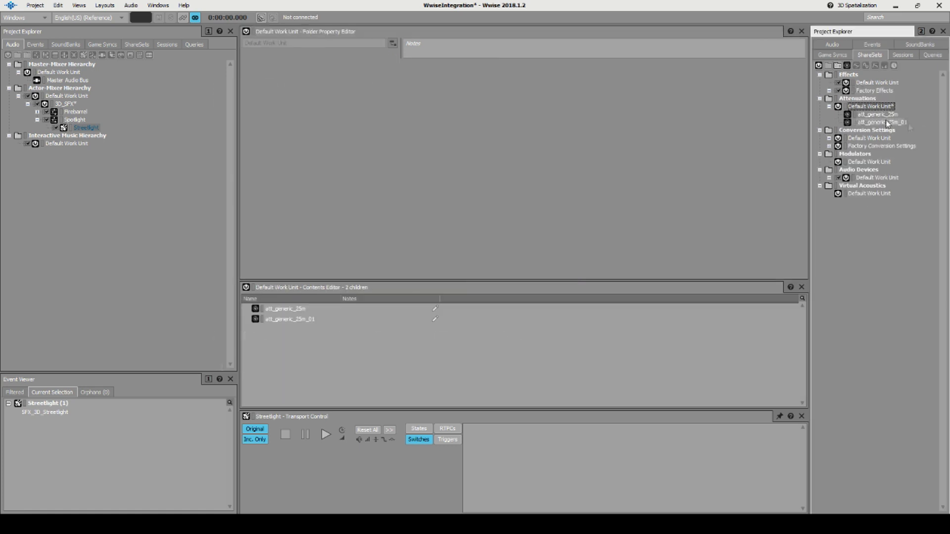
key("End")
key("BackSpace")
key("BackSpace")
key("BackSpace")
key("BackSpace")
key("BackSpace")
key("BackSpace")
type("10m")
key("Return")
Step: Set att_generic_10m's maximum distance to 10 and show its Low-pass and Spread curves
double_click(878, 122)
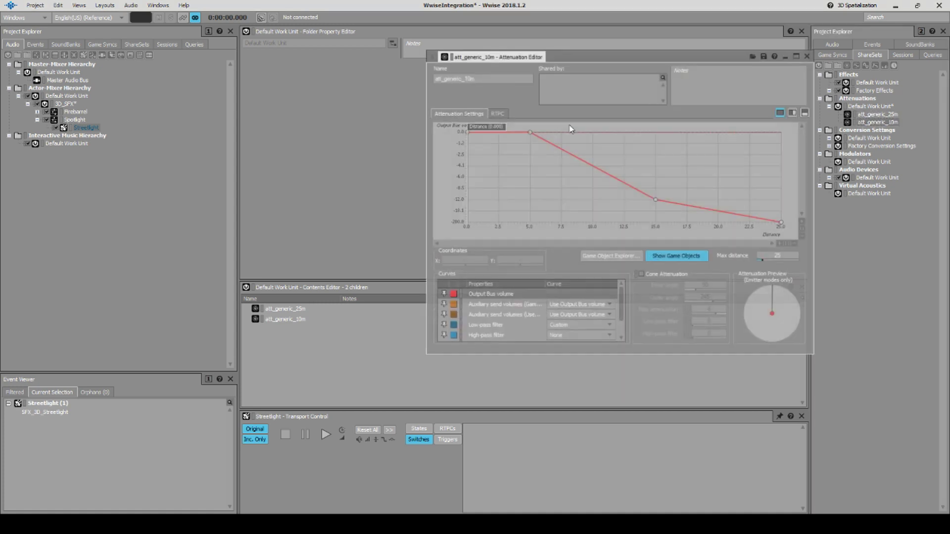
left_click(790, 257)
type("10")
key("Return")
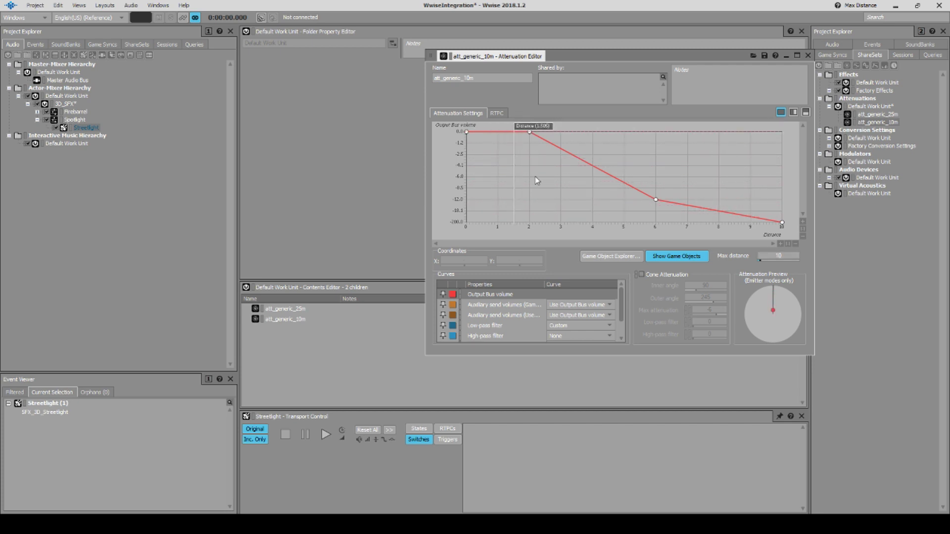
left_click(503, 326)
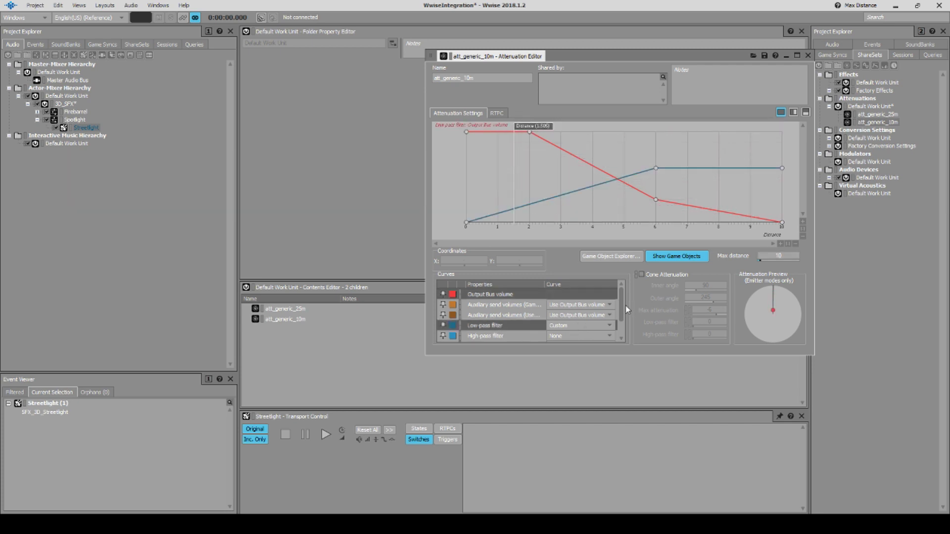
left_click(622, 336)
left_click(497, 326, "ctrl")
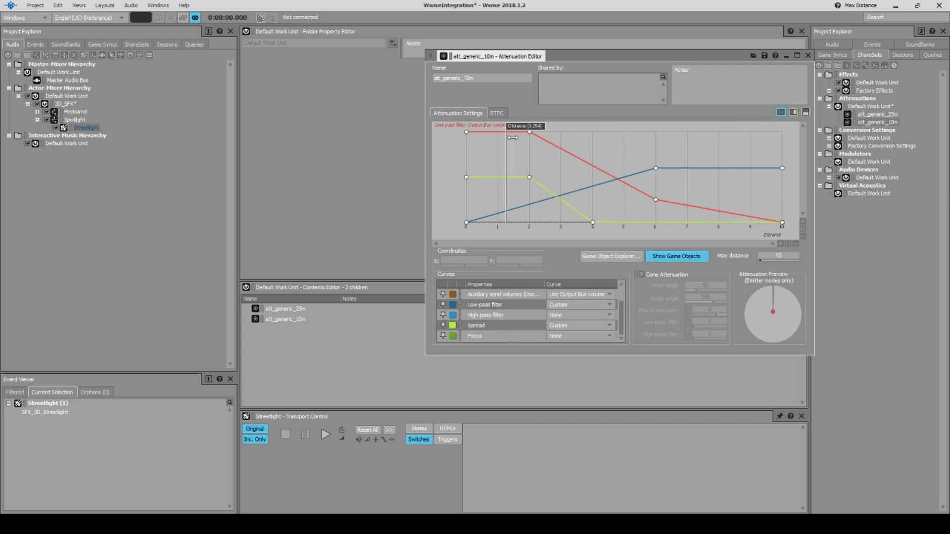
Step: Assign att_generic_10m to the Streetlight sound and preview it at different listener distances
left_click(87, 128)
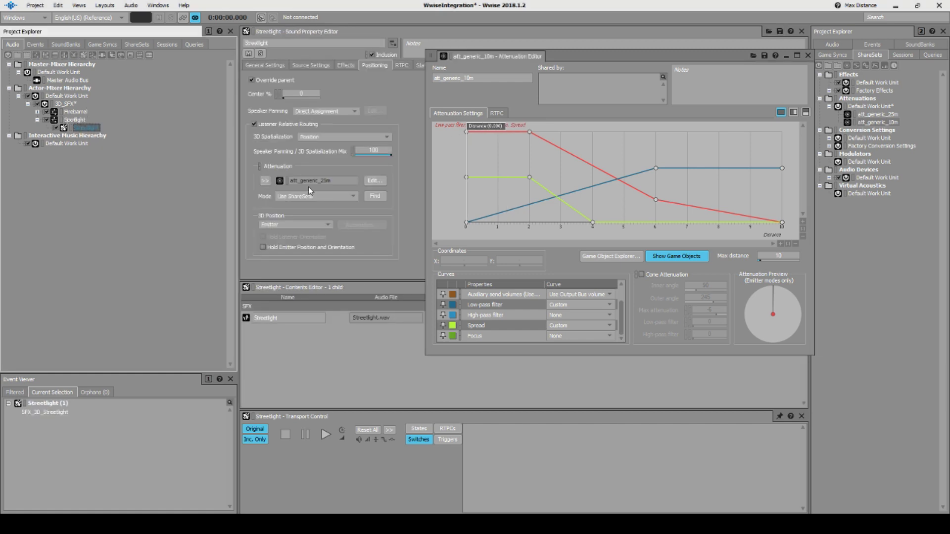
left_click(265, 181)
left_click(297, 221)
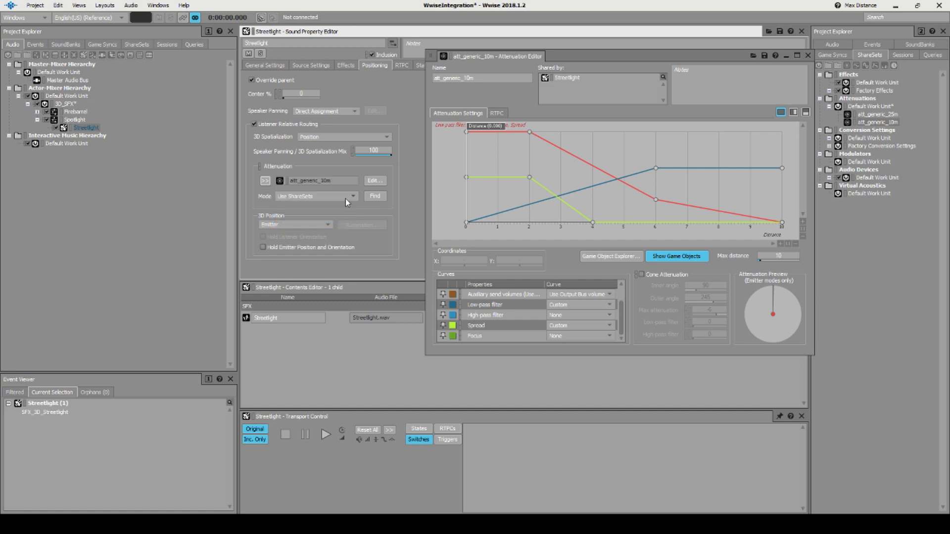
key("space")
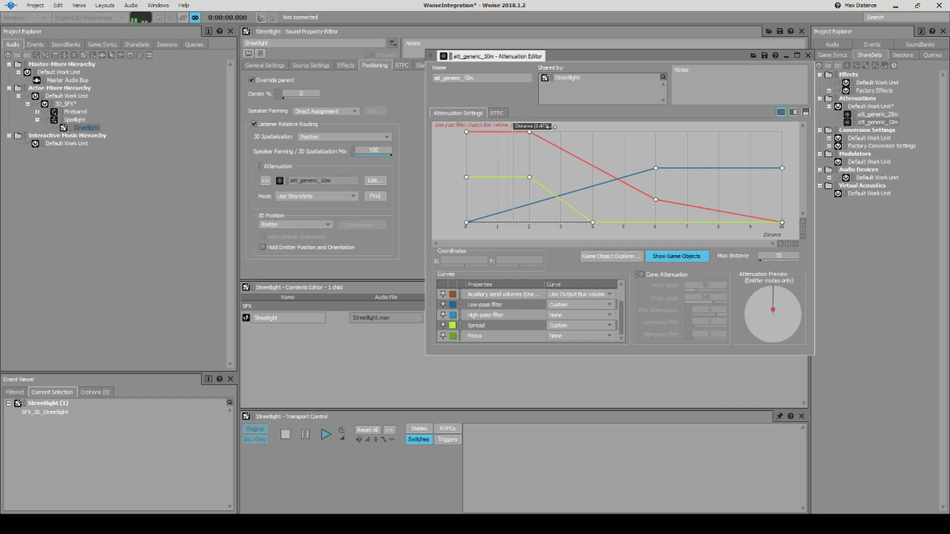
left_click_drag(581, 129, 439, 147)
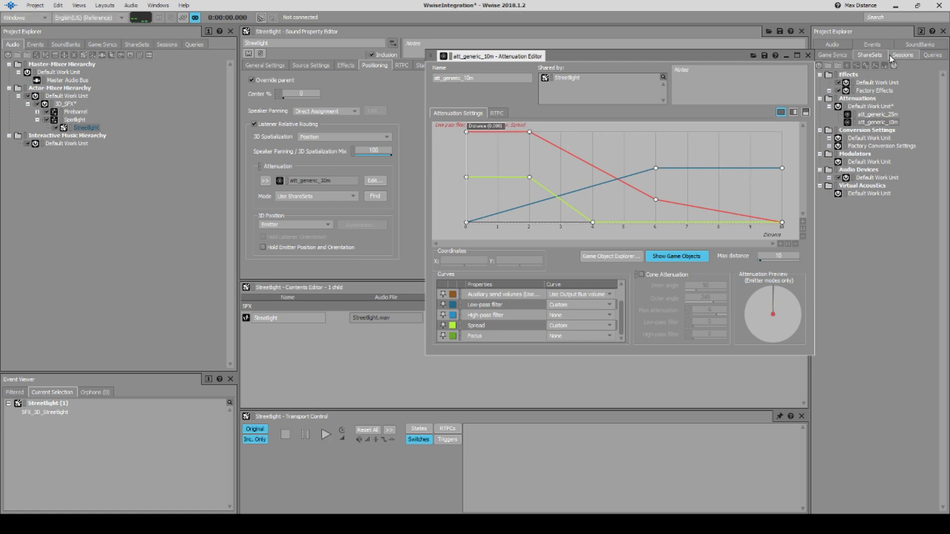
left_click(808, 55)
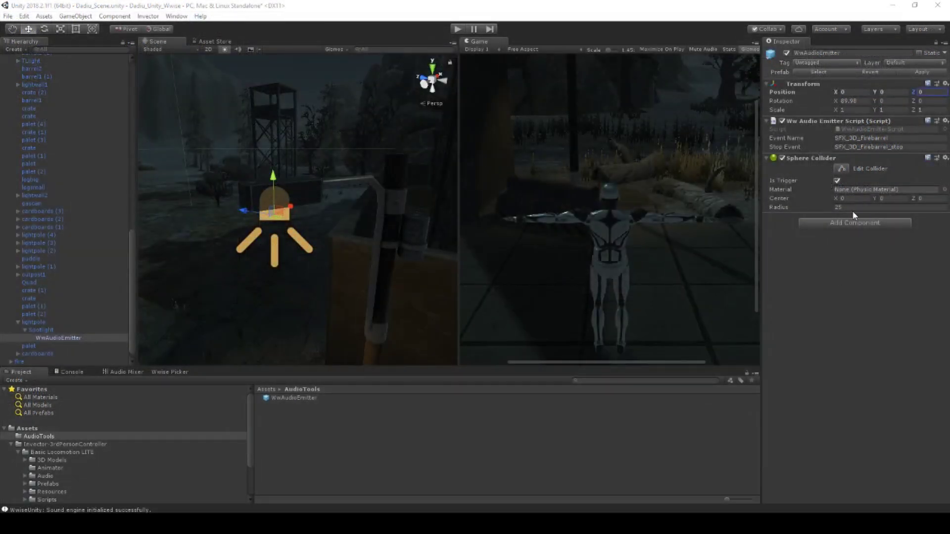
Step: Change the WwAudioEmitter's Sphere Collider radius from 25 to 15
left_click(853, 207)
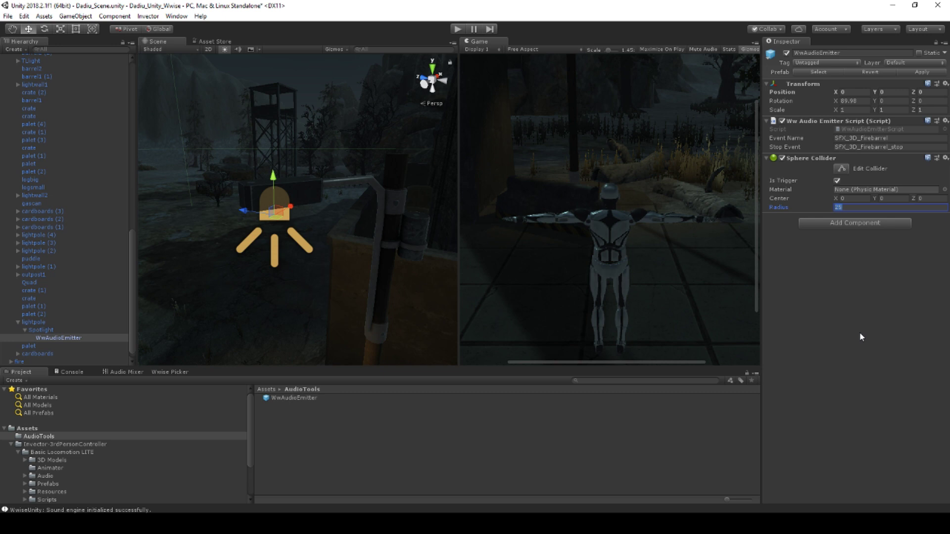
type("15")
key("alt+Tab")
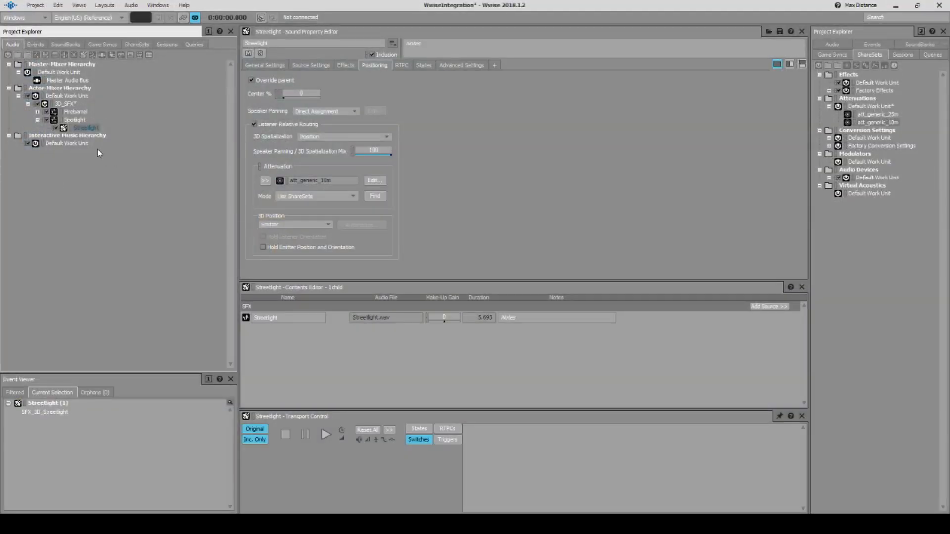
Step: Duplicate the SFX_3D_Streetlight event and rename the copy SFX_3D_Streetlight_stop
left_click(92, 129)
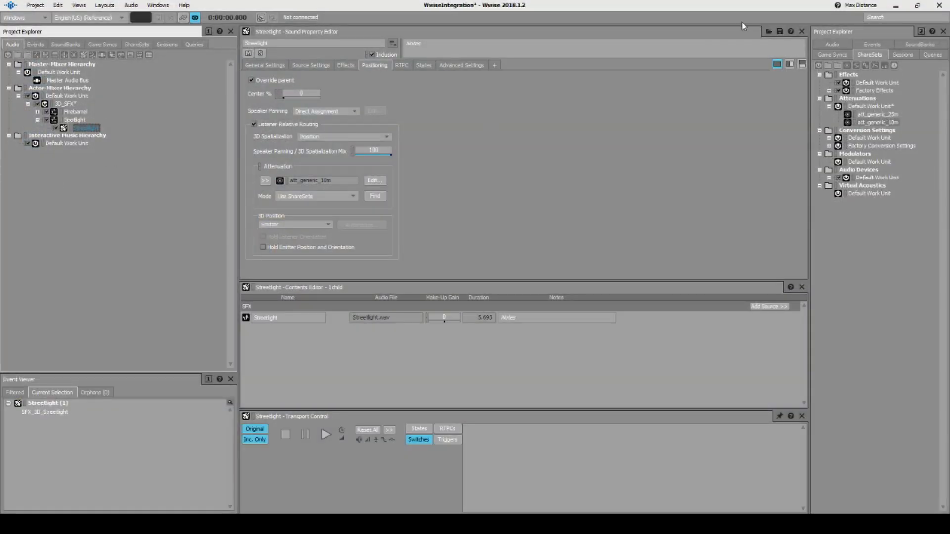
left_click(872, 44)
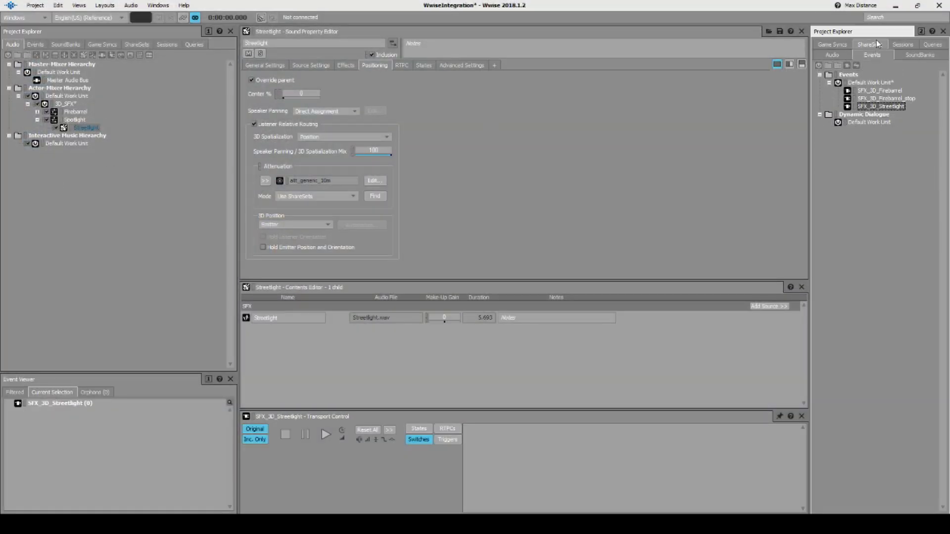
left_click(890, 99)
left_click(894, 106)
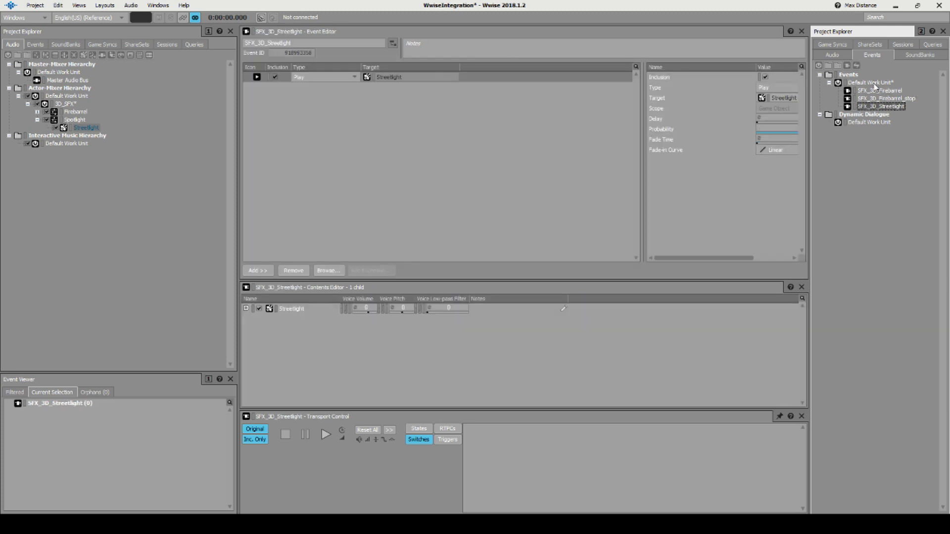
key("ctrl+d")
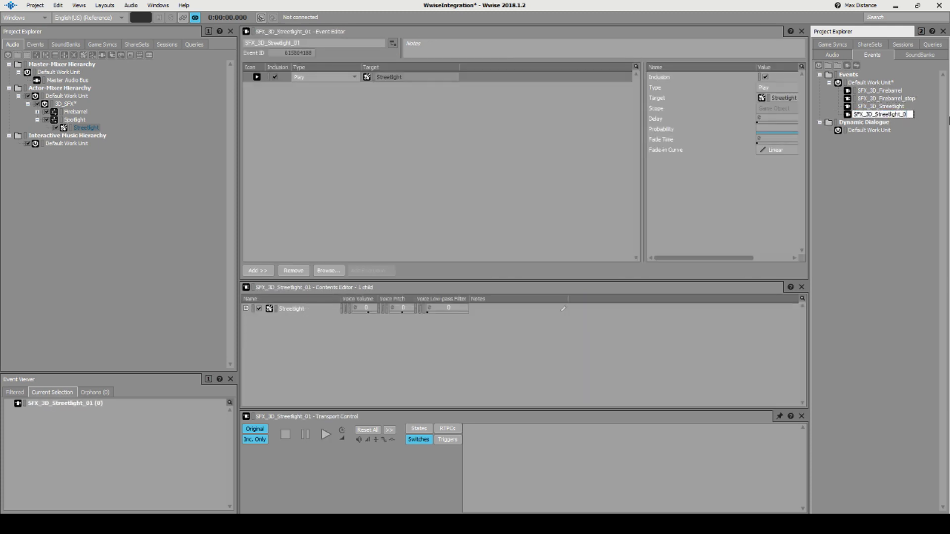
key("BackSpace")
type("stop")
key("Return")
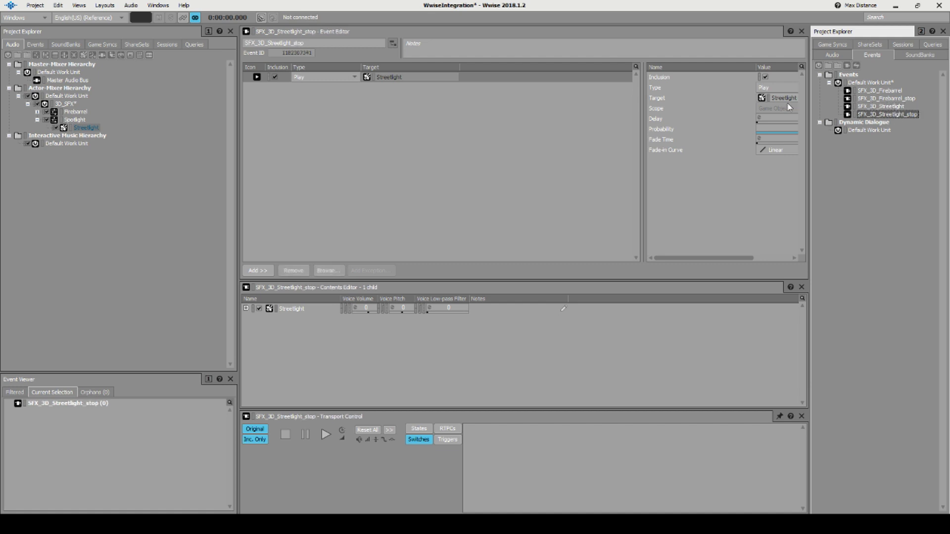
Step: Set the SFX_3D_Streetlight_stop event's action to stop Streetlight and save the project
left_click(353, 77)
mouse_move(336, 100)
left_click(409, 100)
key("ctrl+s")
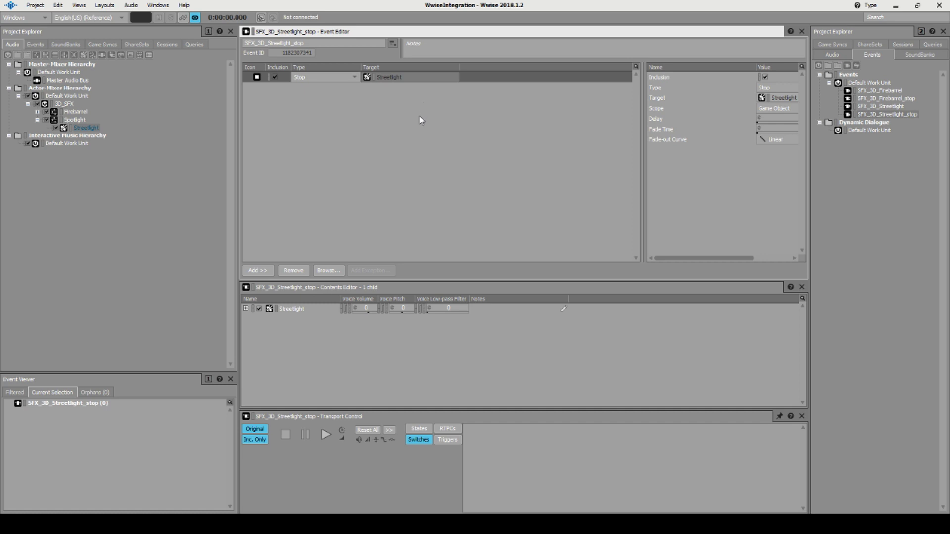
Step: Give SFX_3D_Streetlight and SFX_3D_Streetlight_stop each a 0.5 second fade time, then save
left_click(882, 106)
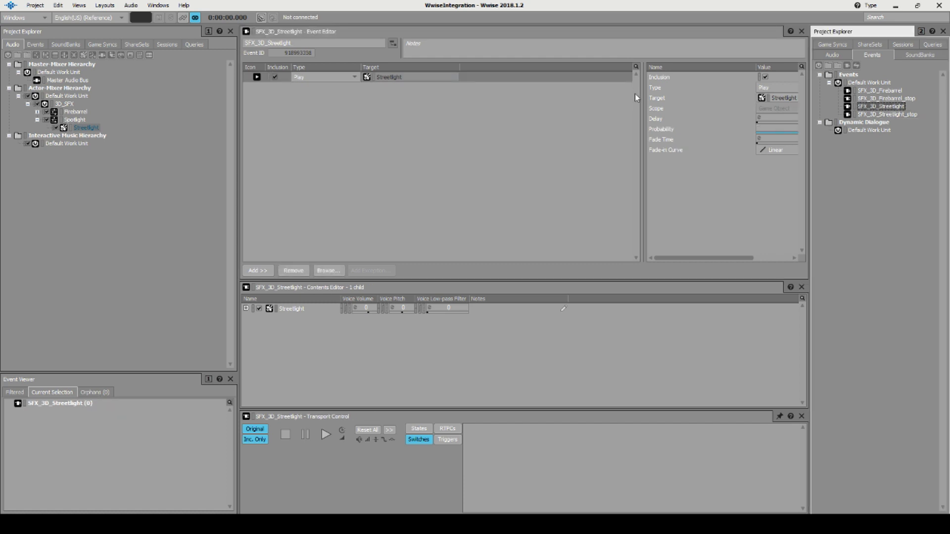
left_click_drag(642, 161, 563, 161)
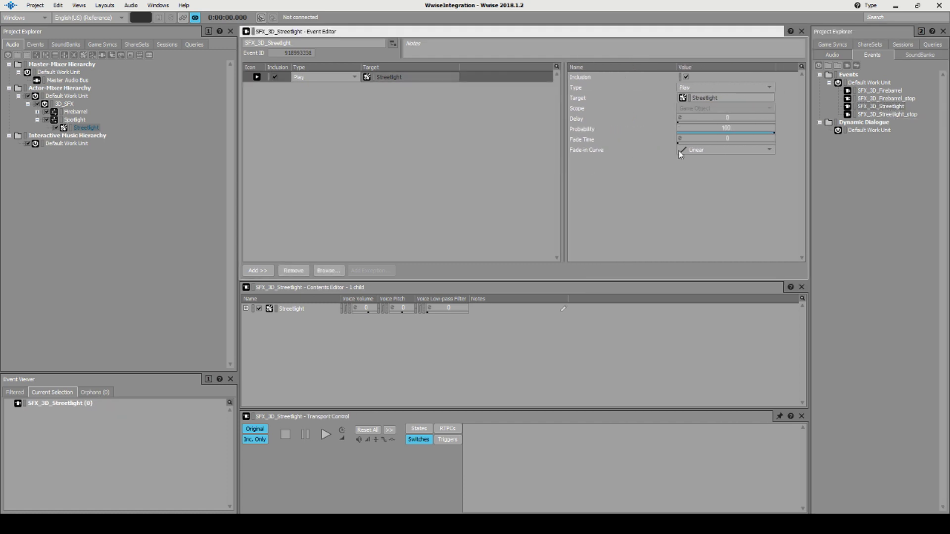
double_click(739, 138)
type("0.5")
key("Return")
left_click(871, 115)
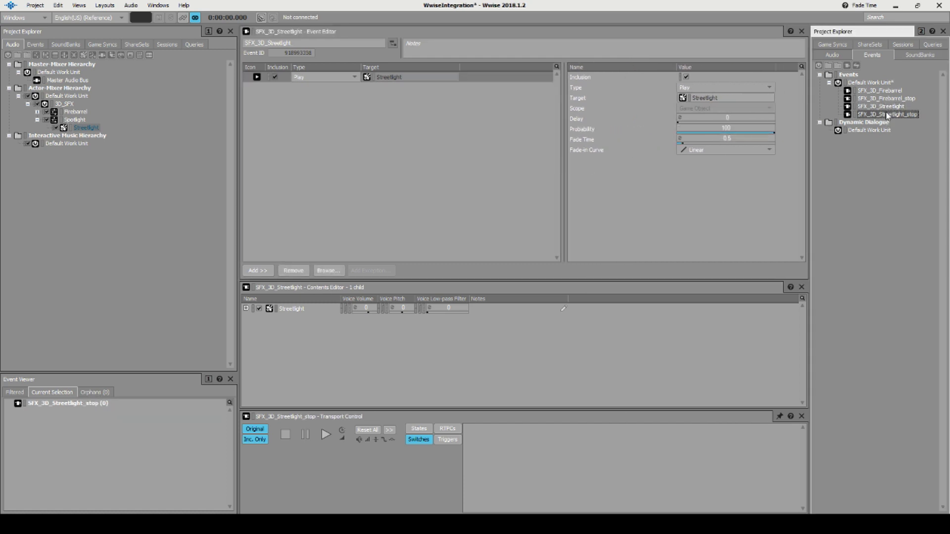
left_click(744, 129)
type("0.5")
key("Return")
key("ctrl+s")
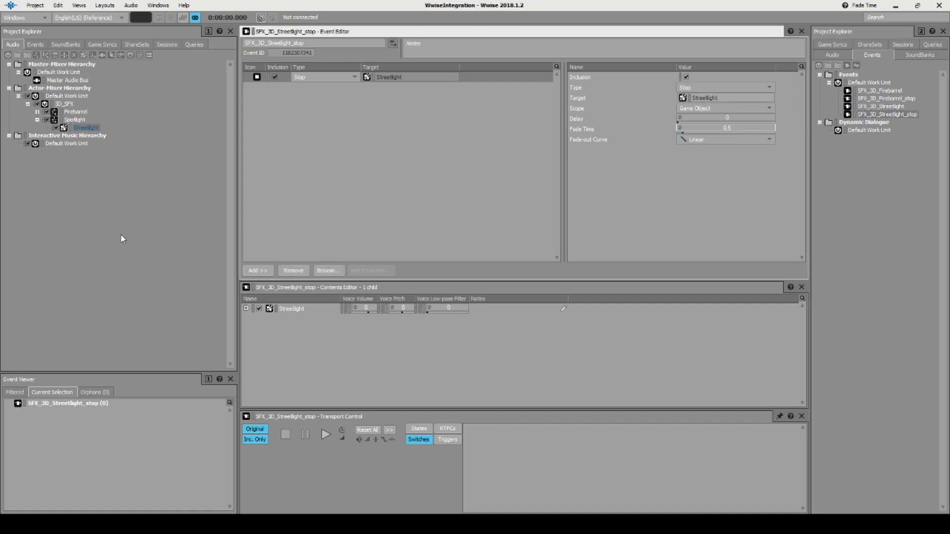
Step: Generate the Main soundbank for all platforms in the SoundBank Manager
key("F7")
left_click(292, 88)
right_click(292, 89)
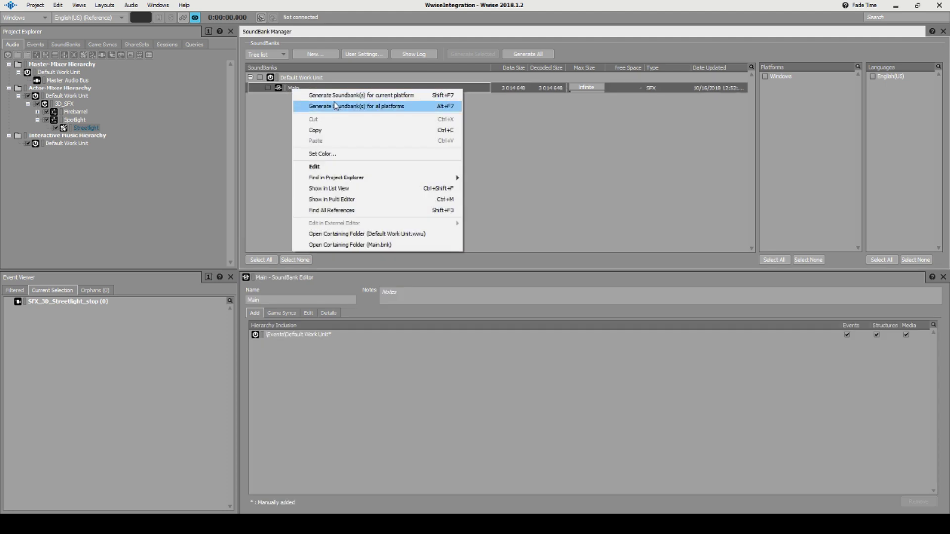
left_click(336, 107)
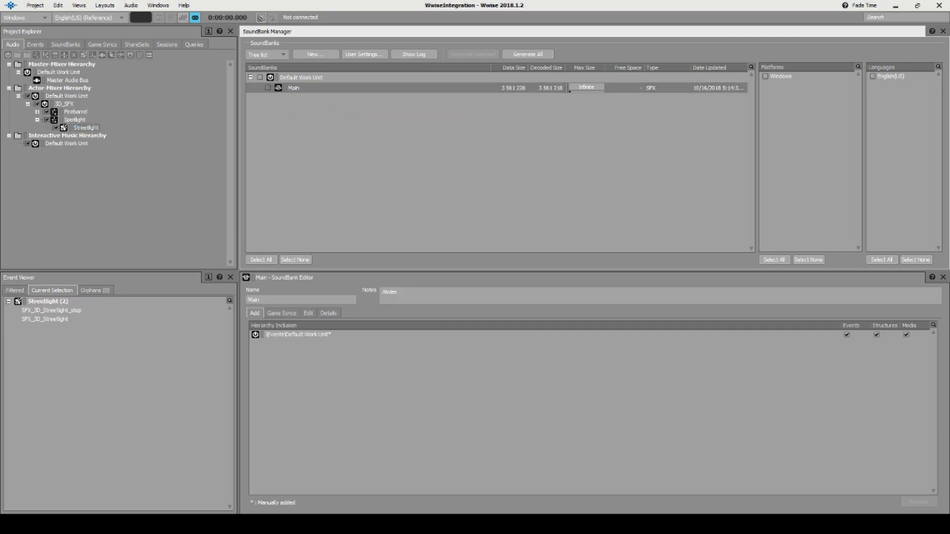
Step: Back in the Designer layout, copy the SFX_3D_Streetlight event name for Unity
key("F5")
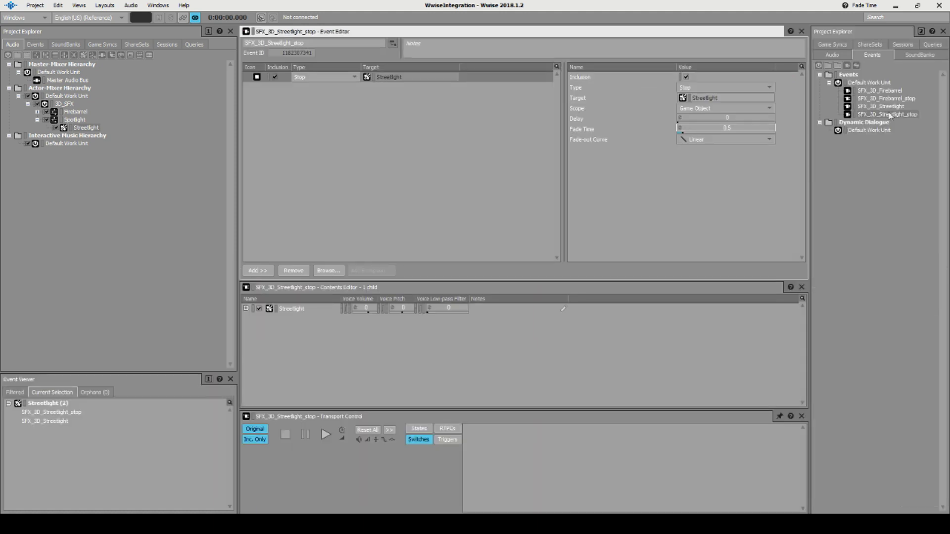
left_click(884, 107)
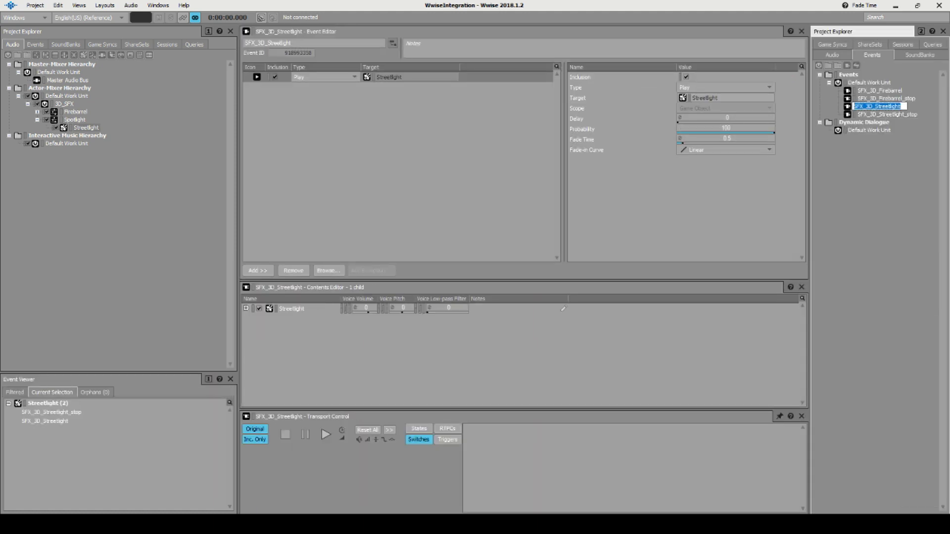
key("alt+Tab")
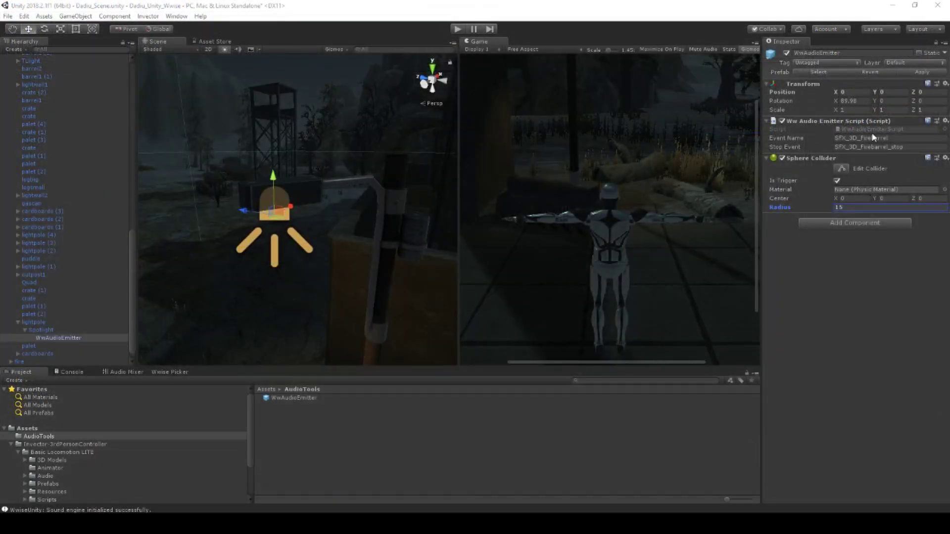
Step: Enter SFX_3D_Streetlight as Event Name and SFX_3D_Streetlight_stop as Stop Event, then save the scene
left_click(898, 138)
type("SFX_3D_Streetlight")
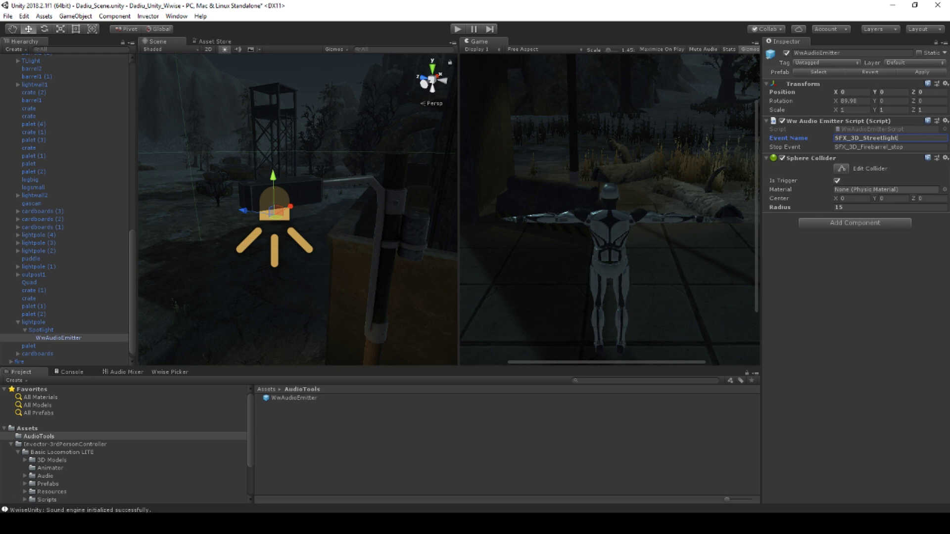
key("alt+Tab")
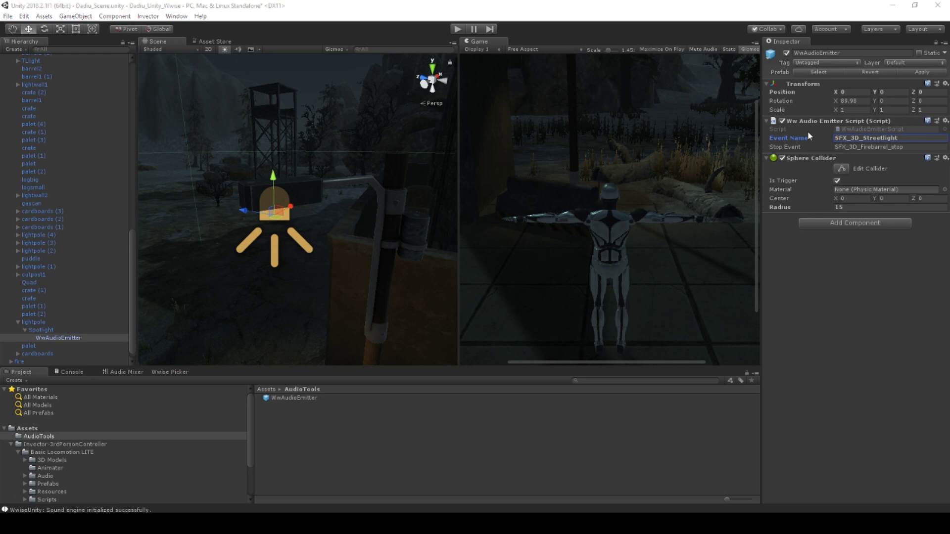
left_click(893, 146)
type("SFX_3D_Streetlight")
type("_stop")
key("ctrl+s")
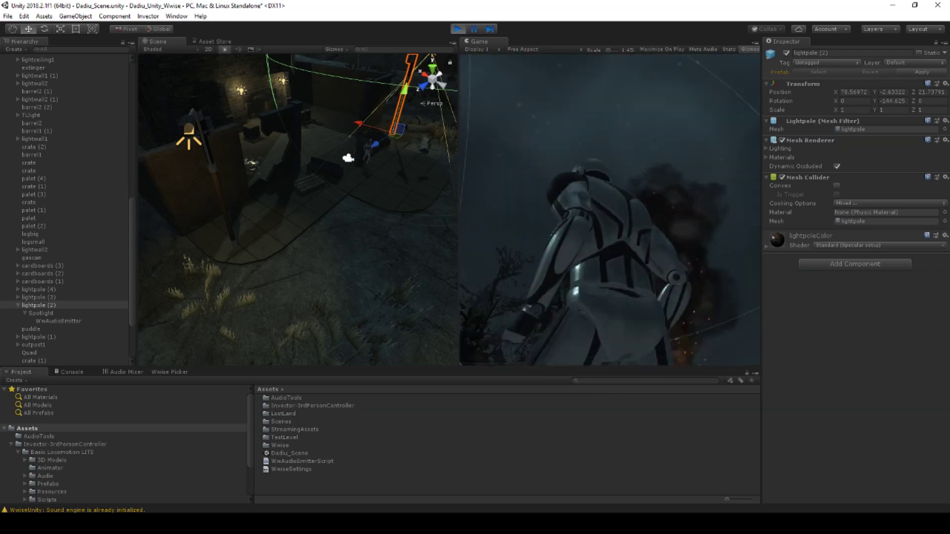
Step: Walk the character past the buildings to the lit lightpole to hear the Streetlight loop
key("w")
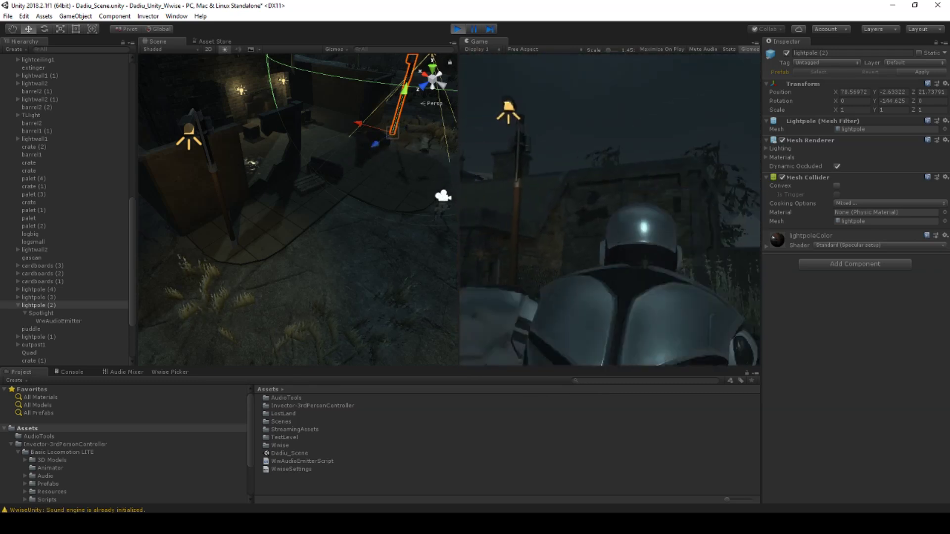
key("w")
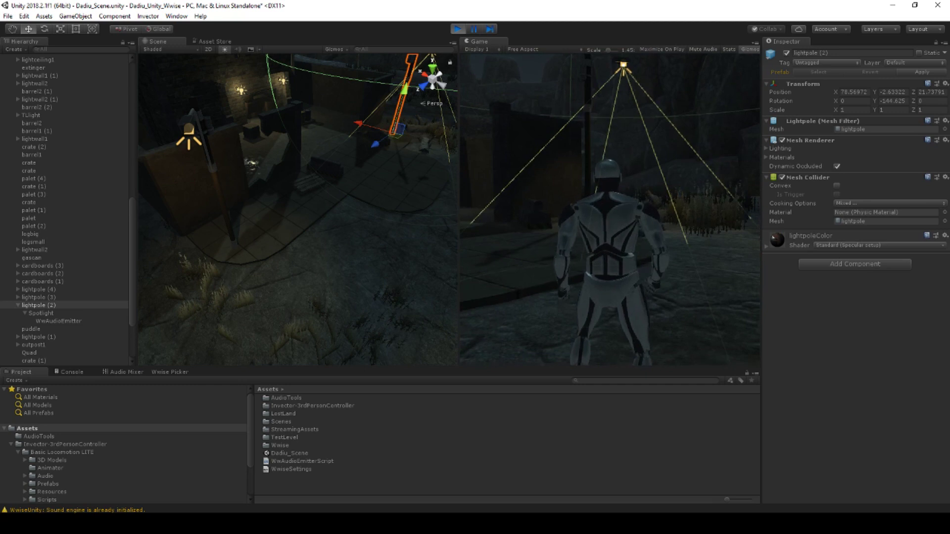
key("w")
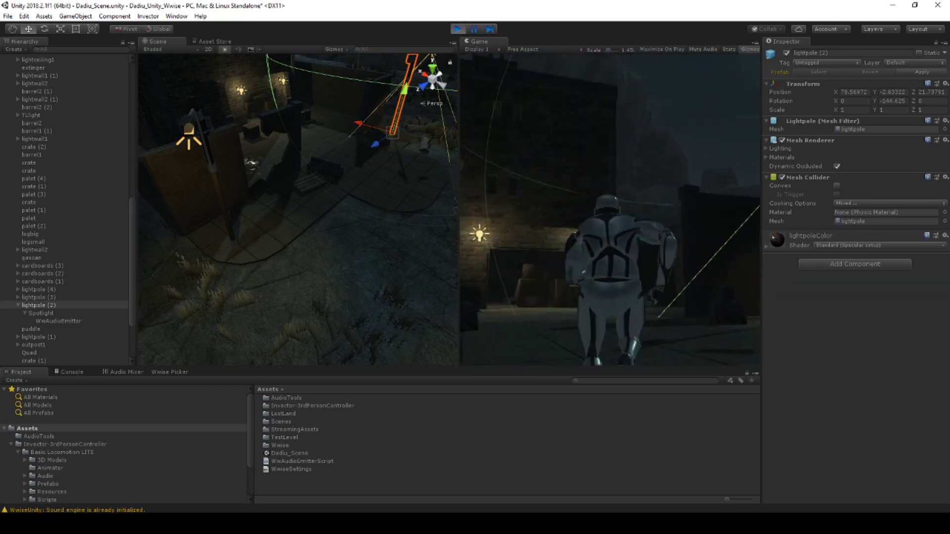
key("w")
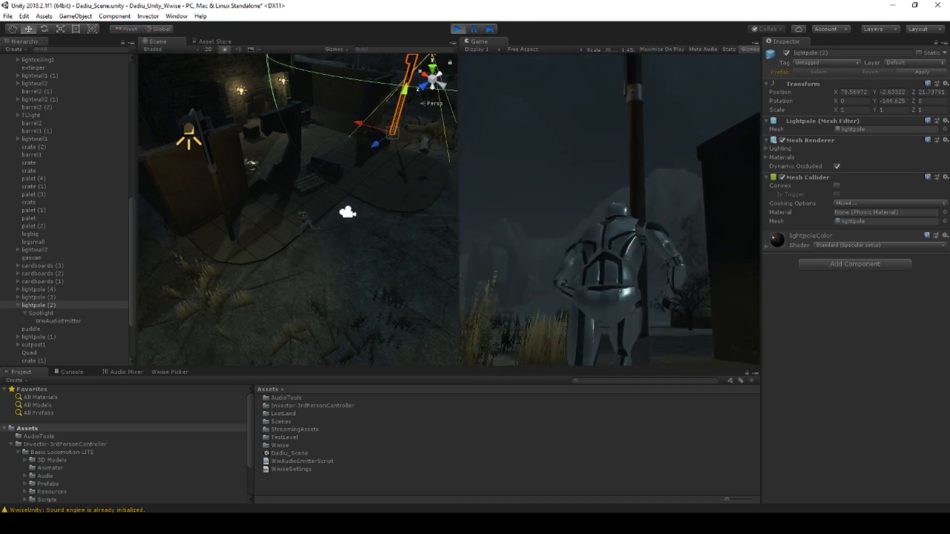
key("w")
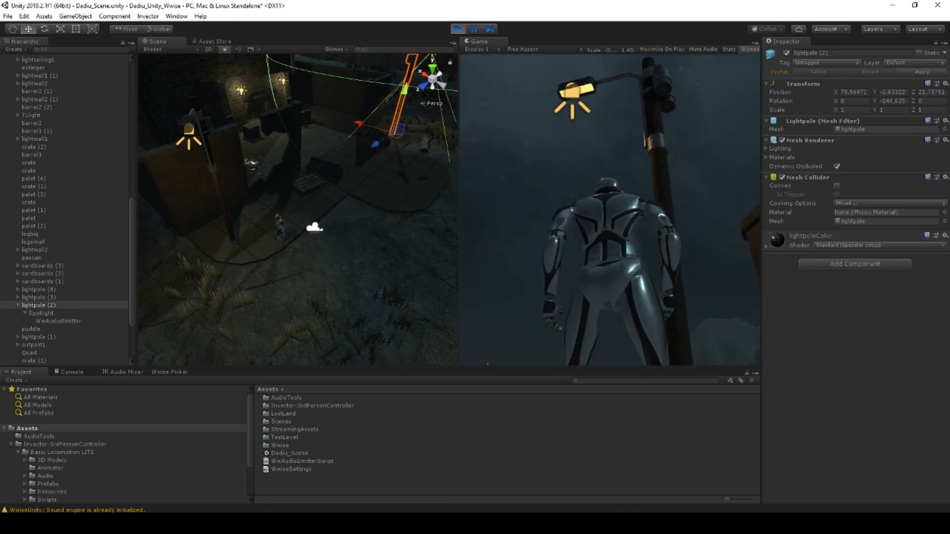
key("Escape")
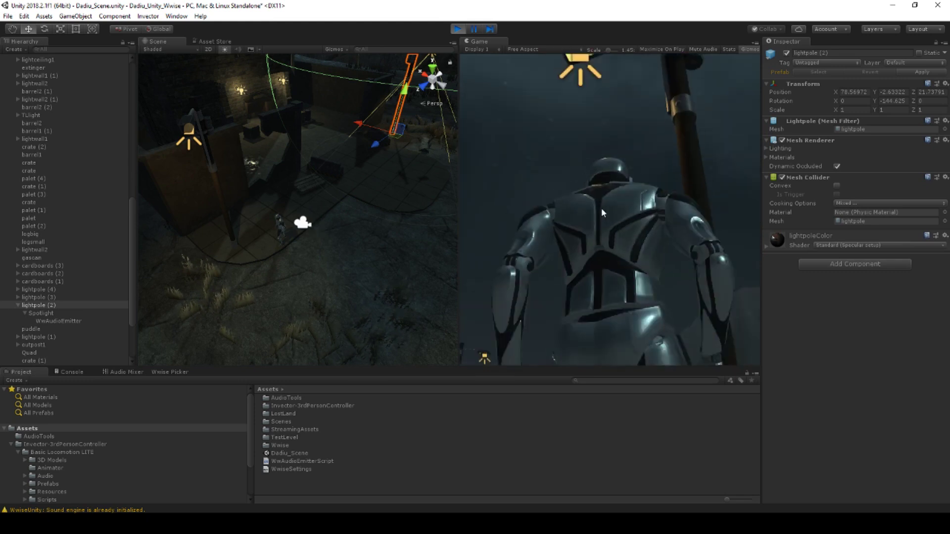
scroll(601, 207, "down", 2)
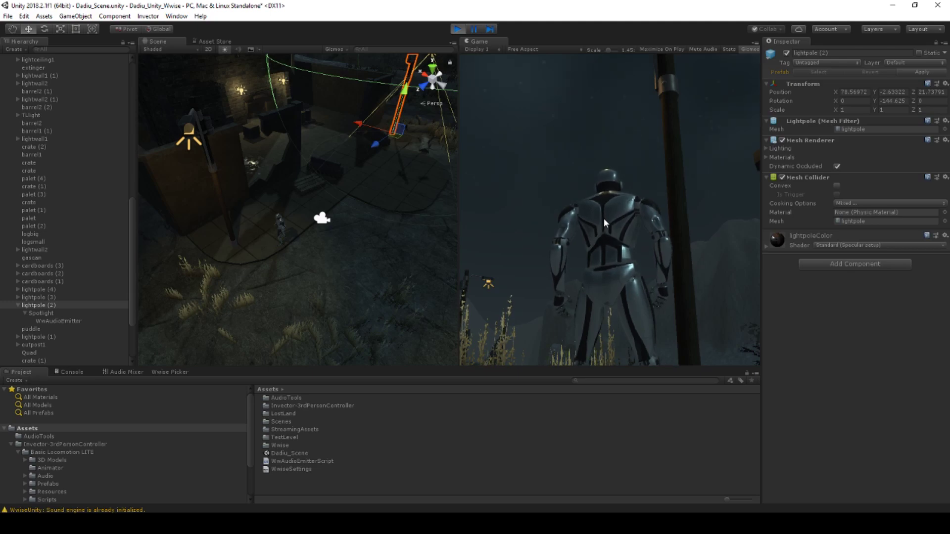
key("alt+Tab")
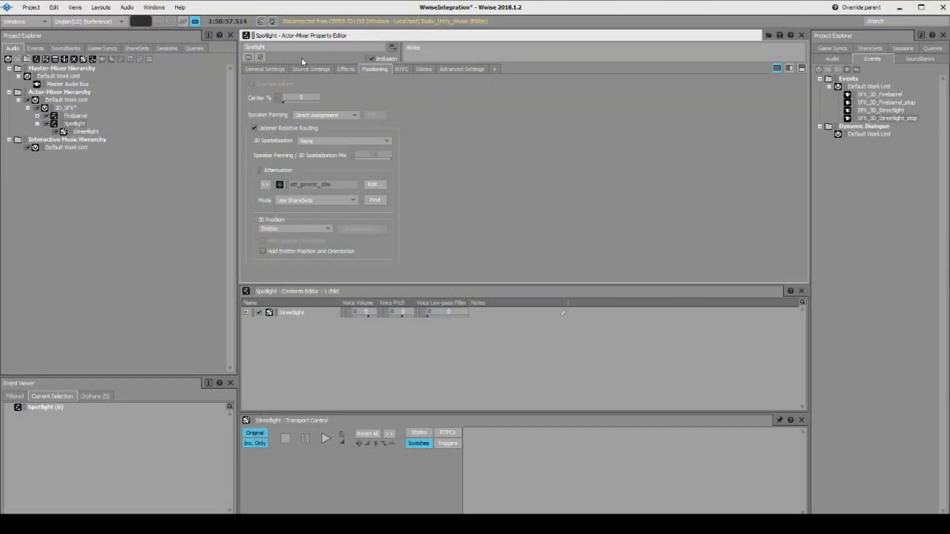
Step: Connected to the game, drag Streetlight's Voice Volume down to -15 dB, then disconnect and save
left_click(272, 23)
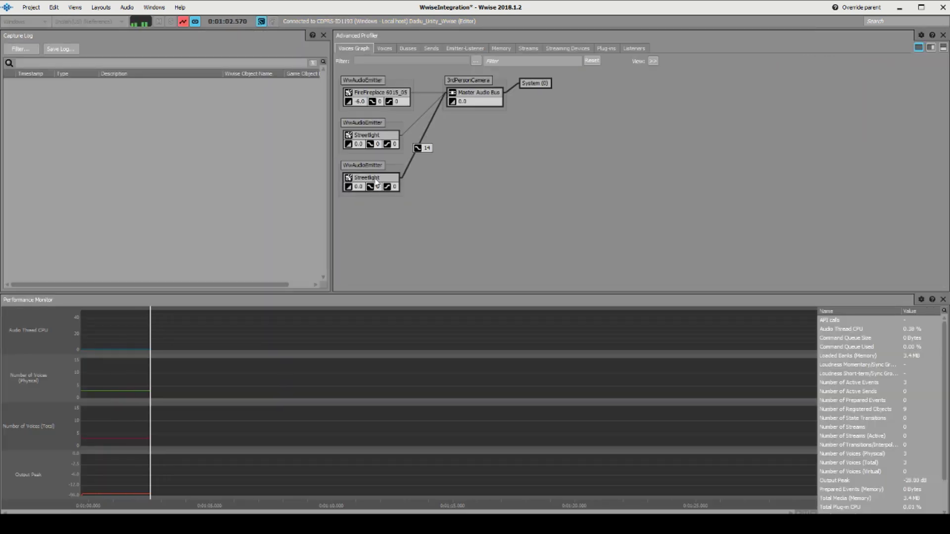
double_click(374, 178)
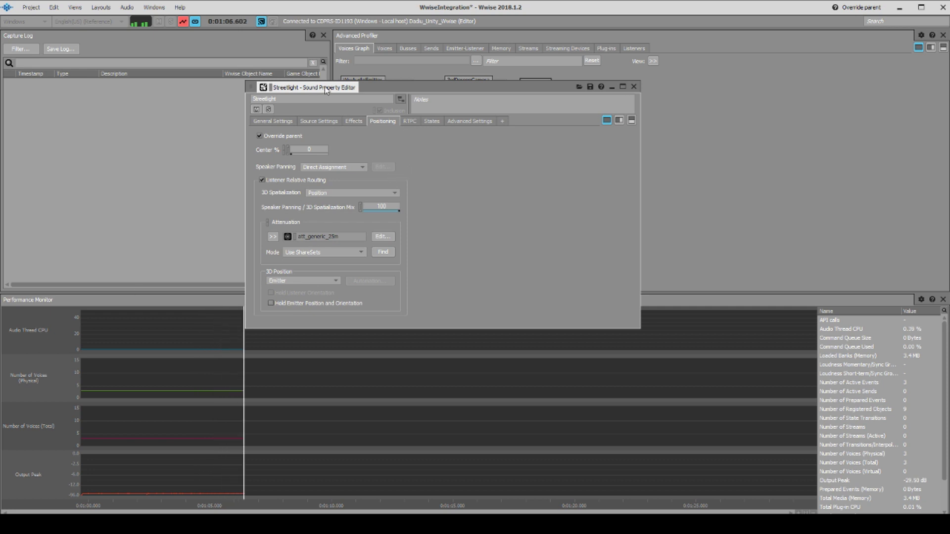
left_click(274, 121)
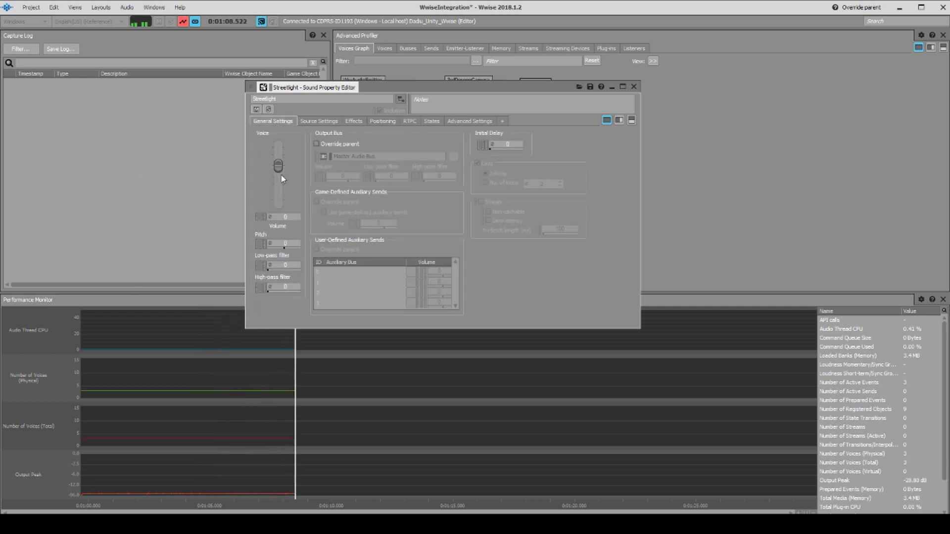
mouse_move(280, 174)
left_mouse_down()
mouse_move(280, 208)
mouse_move(278, 181)
left_mouse_up()
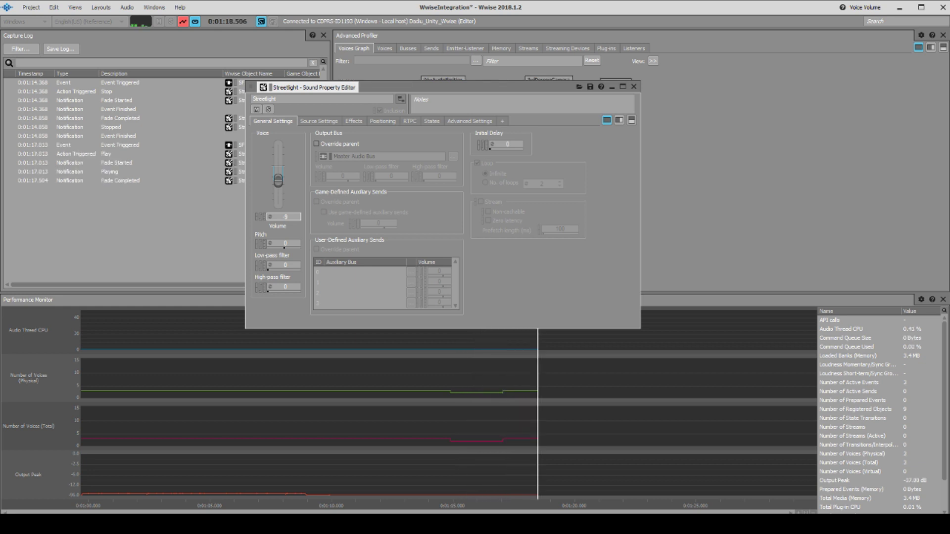
left_click_drag(278, 181, 279, 188)
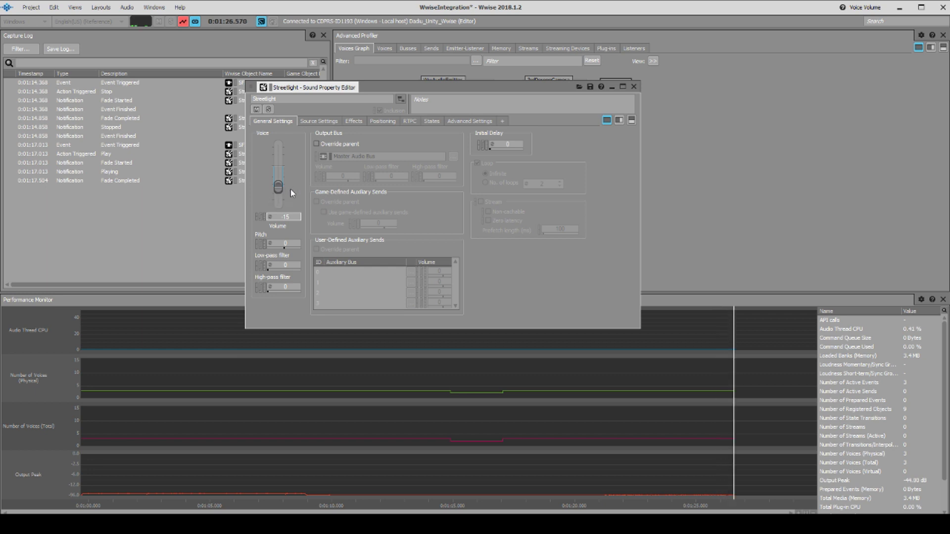
left_click(260, 20)
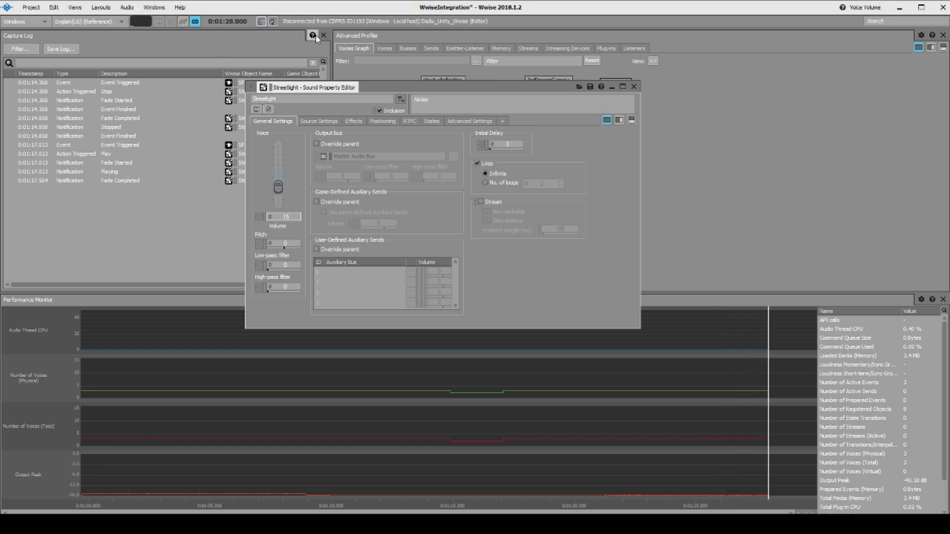
key("ctrl+s")
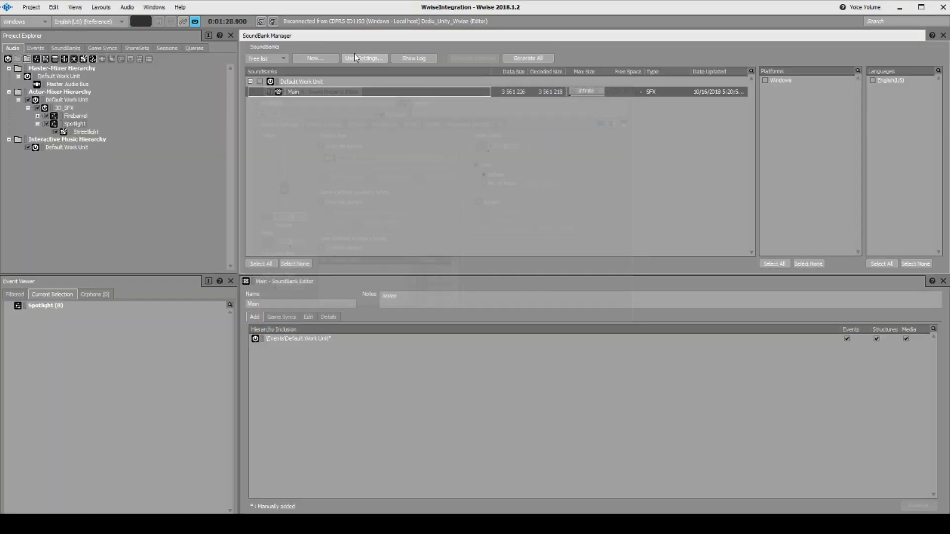
Step: Regenerate the Main soundbank for all platforms from the SoundBank Manager
key("F7")
right_click(308, 92)
left_click(355, 109)
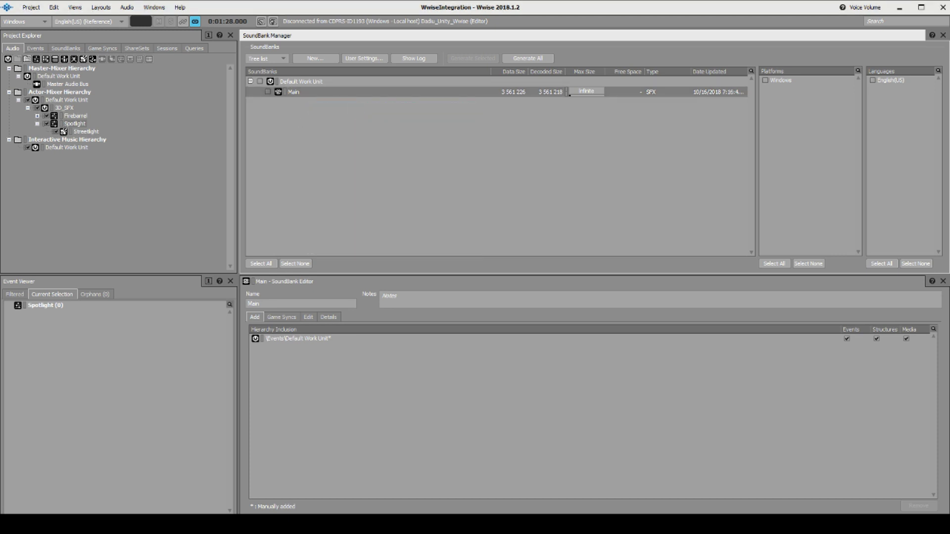